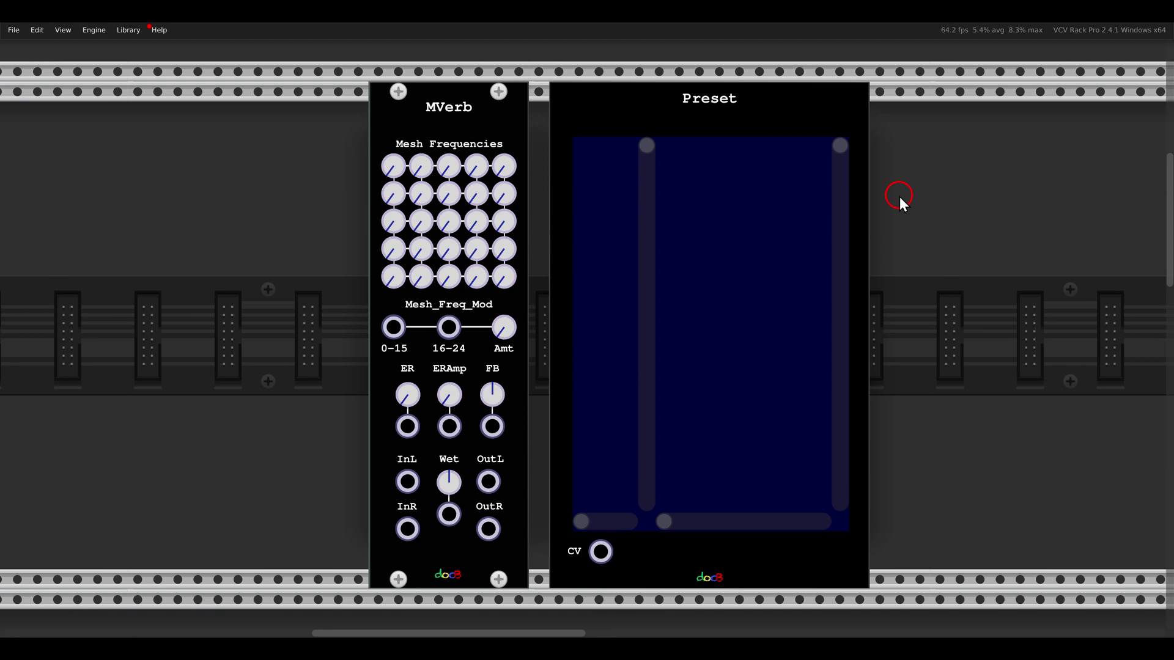
Open the MVerb module's preset list and examine its factory presets without loading one
drag(404, 90, 494, 135)
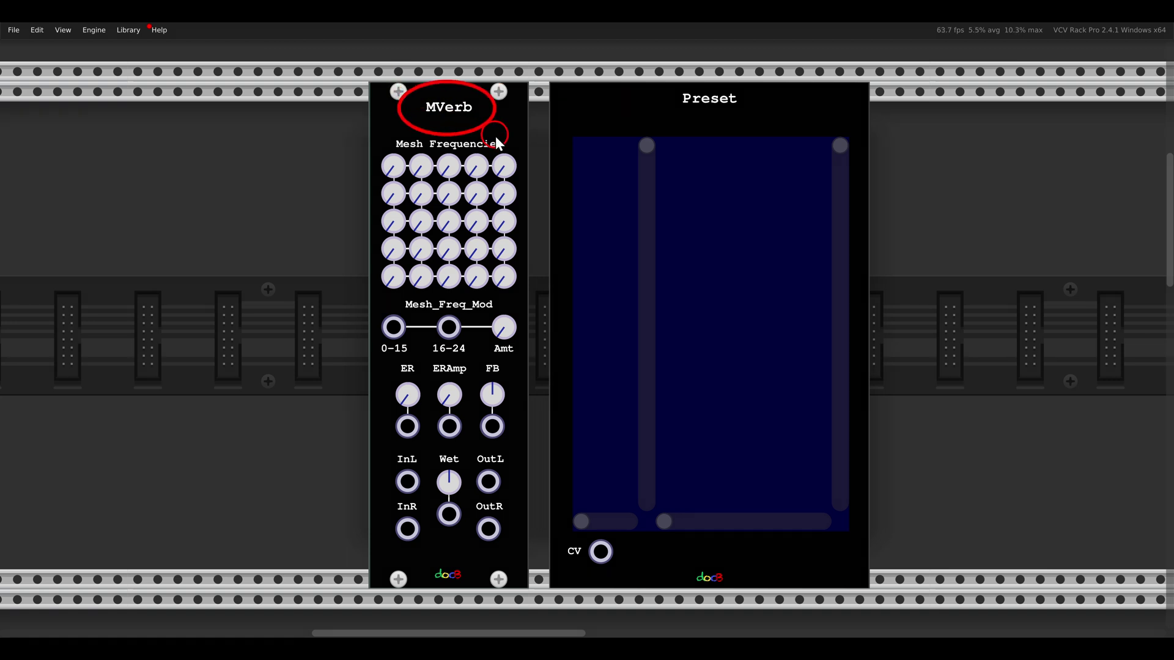
right_click(471, 113)
mouse_move(483, 160)
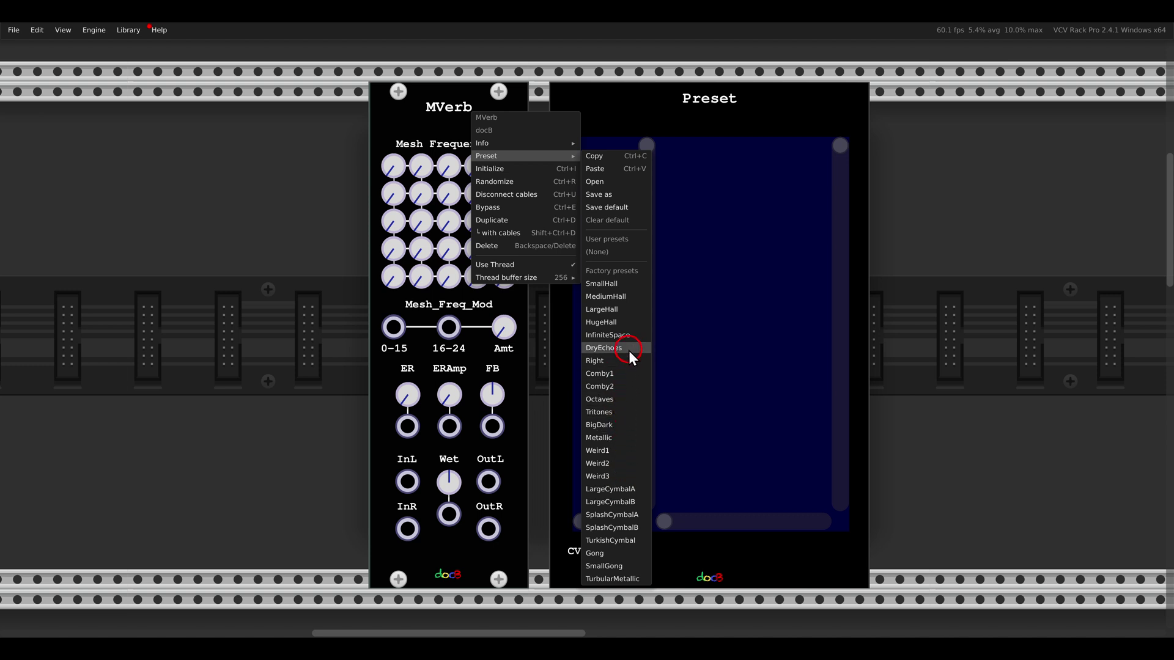
click(944, 200)
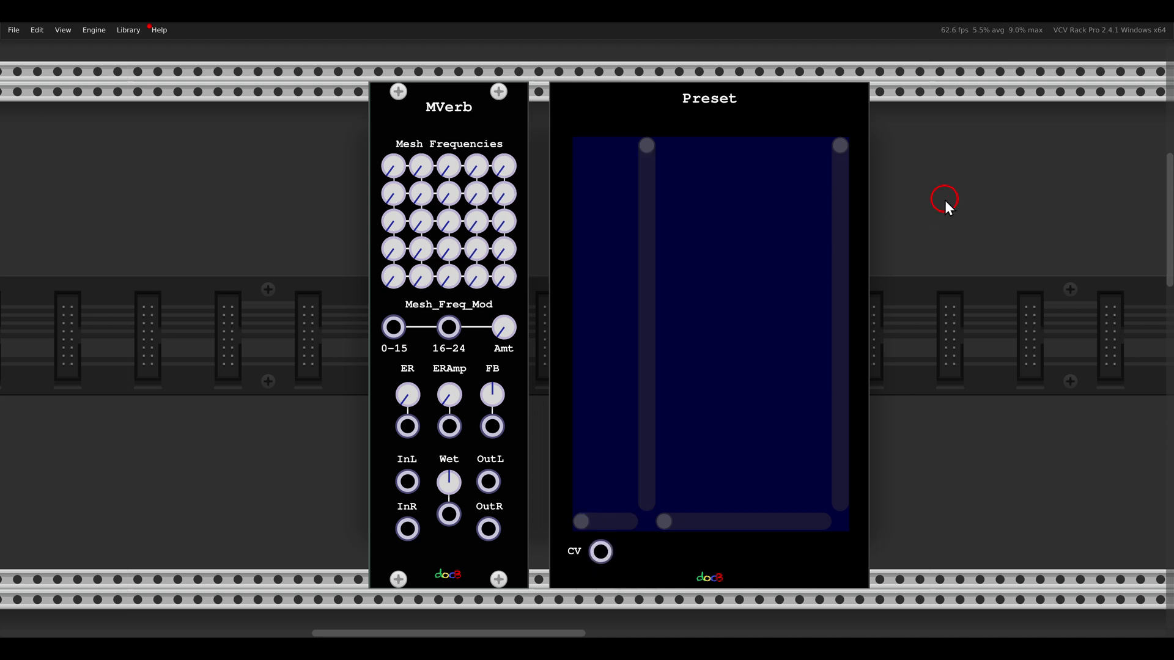
Place the MVerb module directly against the Preset module and open the factory preset folder
drag(481, 112, 519, 112)
click(578, 176)
click(587, 180)
Load a range of factory presets into MVerb one after another, starting with SmallHall and ending on Comby2
click(678, 148)
click(679, 221)
click(691, 293)
click(695, 372)
click(697, 448)
click(703, 319)
click(709, 259)
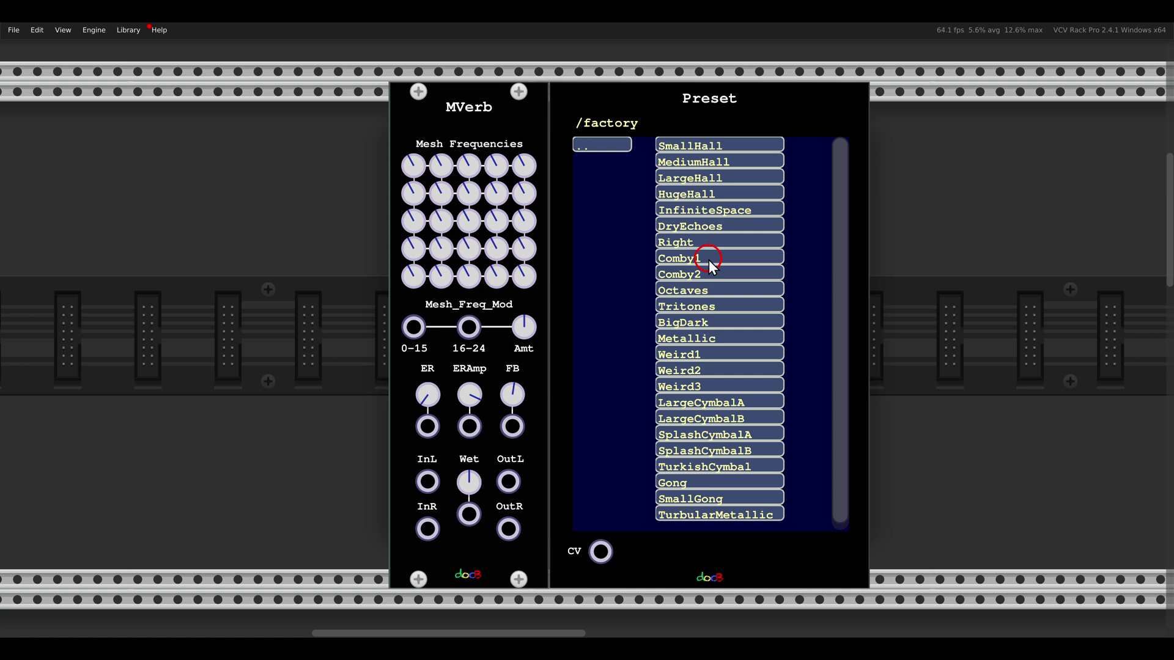
click(709, 229)
click(707, 180)
click(702, 276)
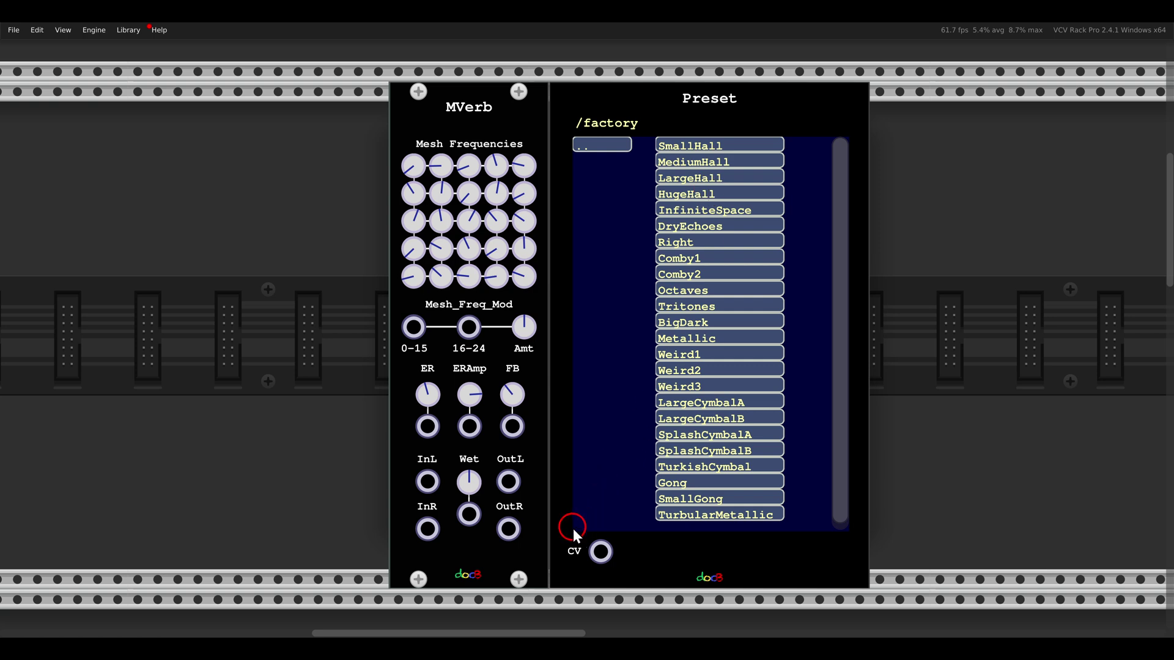
drag(631, 578, 643, 582)
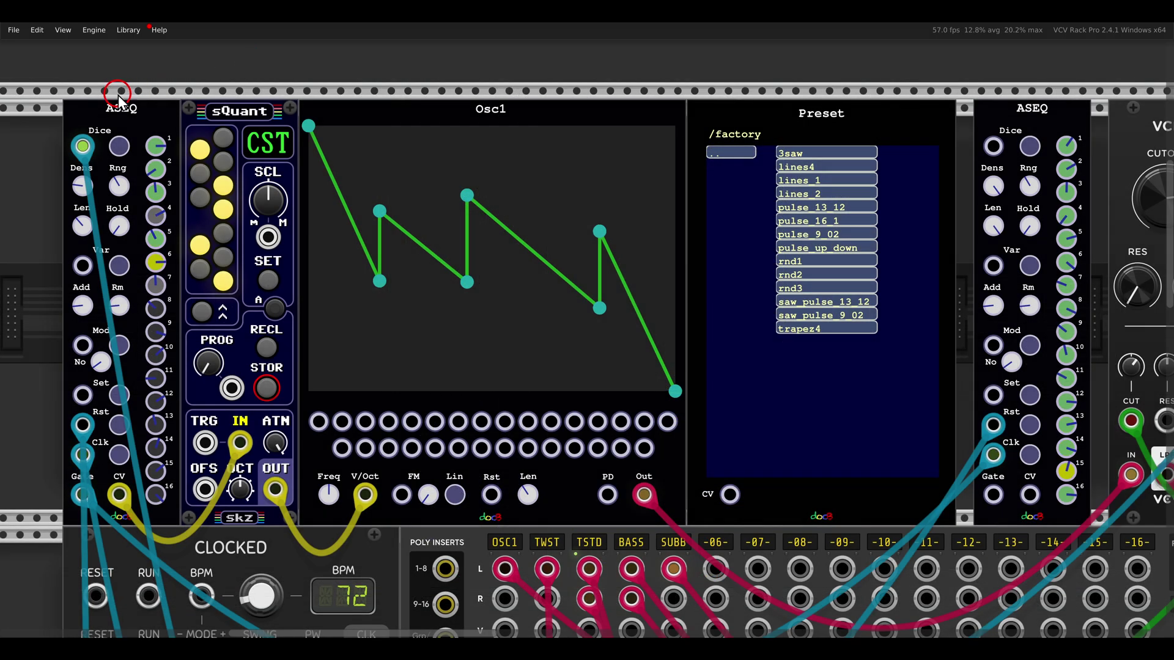
Look over the Osc1 voice with its ASEQ and Preset modules, and unmute the OSC1 mixer channel
drag(86, 93, 143, 123)
drag(444, 83, 460, 95)
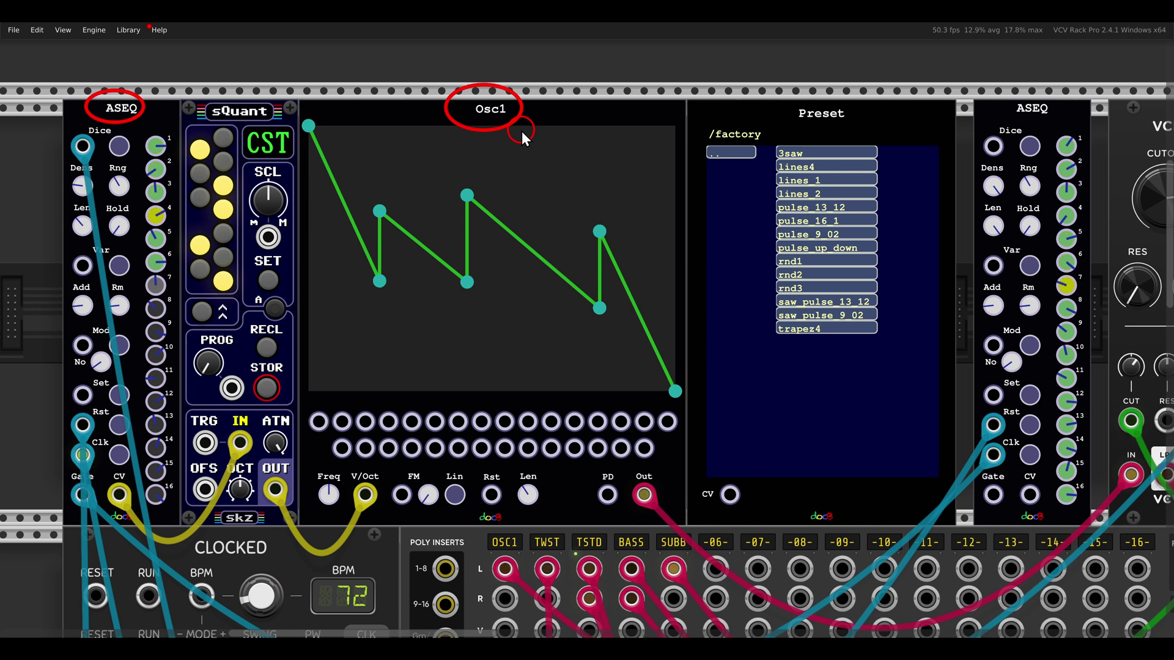
scroll(570, 168, down, 3)
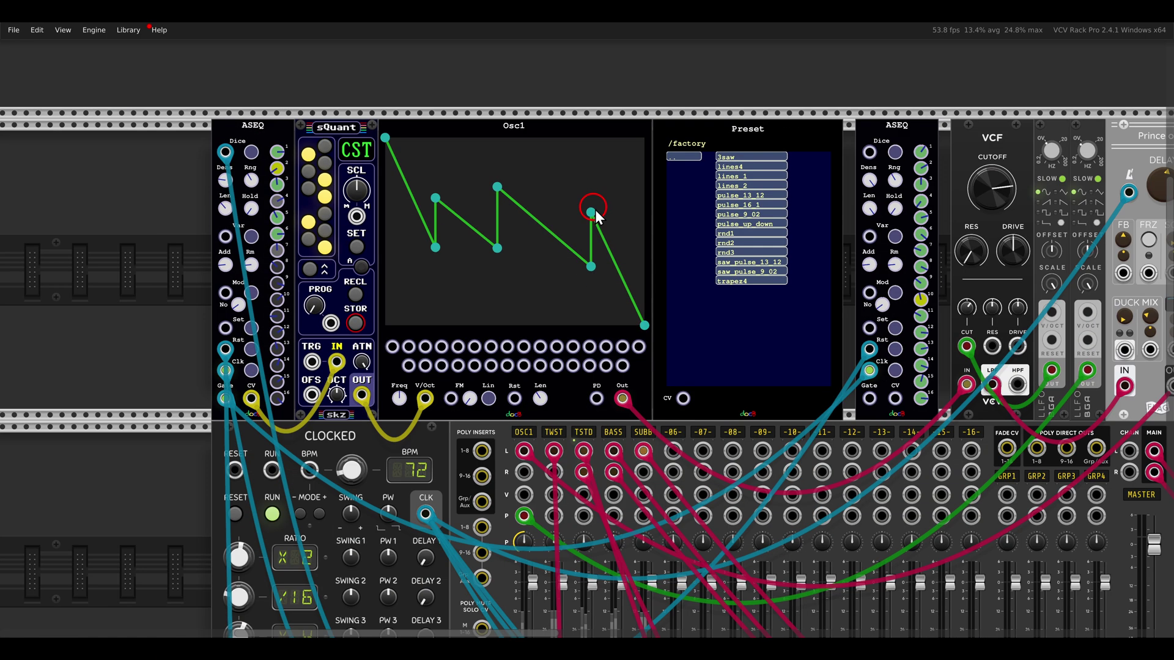
drag(595, 211, 436, 171)
drag(799, 74, 858, 124)
drag(946, 77, 1100, 138)
scroll(428, 358, down, 6)
click(366, 455)
scroll(328, 322, up, 2)
scroll(327, 321, up, 5)
drag(328, 322, 522, 280)
scroll(464, 291, up, 2)
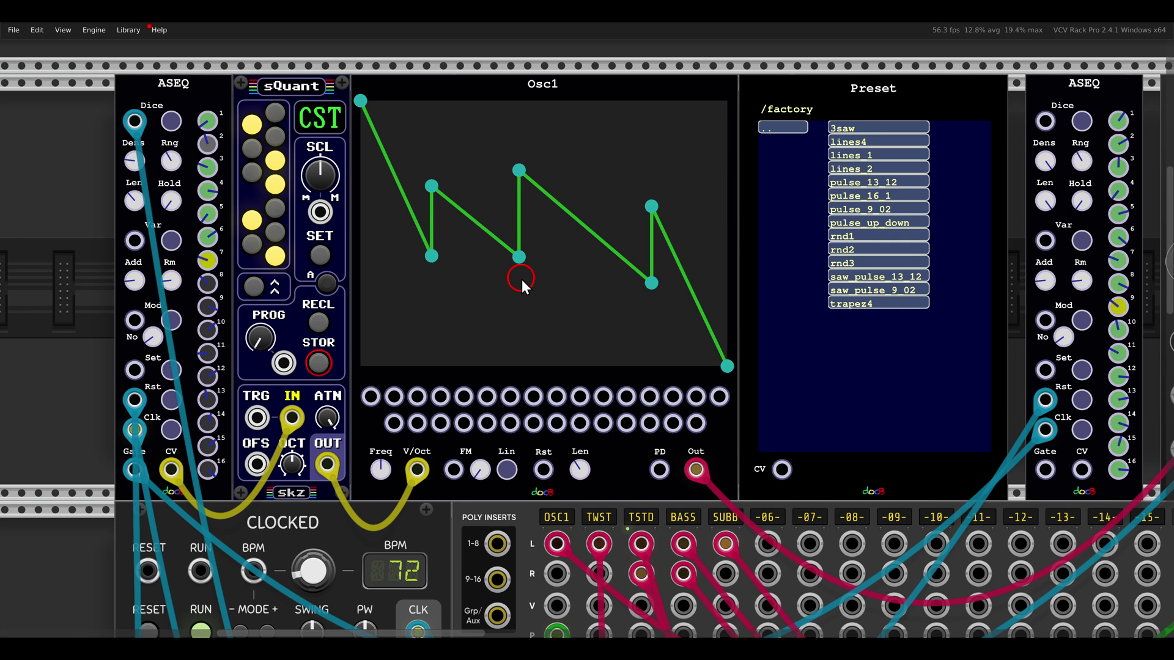
Open the Osc1 module's preset list and examine its factory presets without loading one
right_click(526, 90)
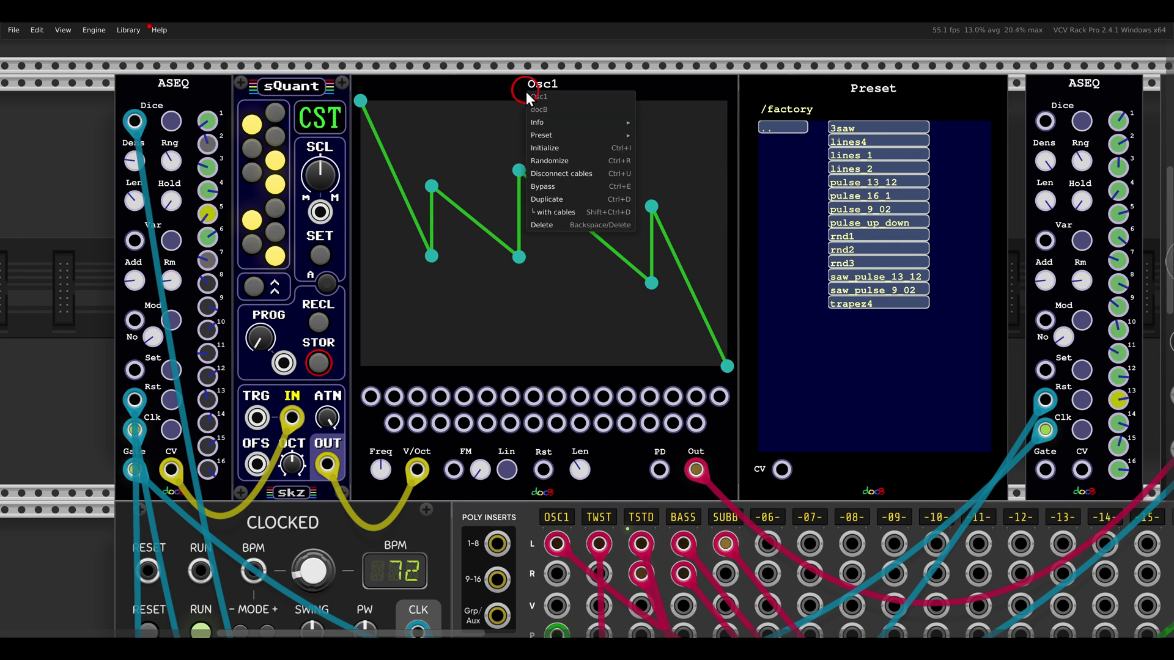
mouse_move(558, 134)
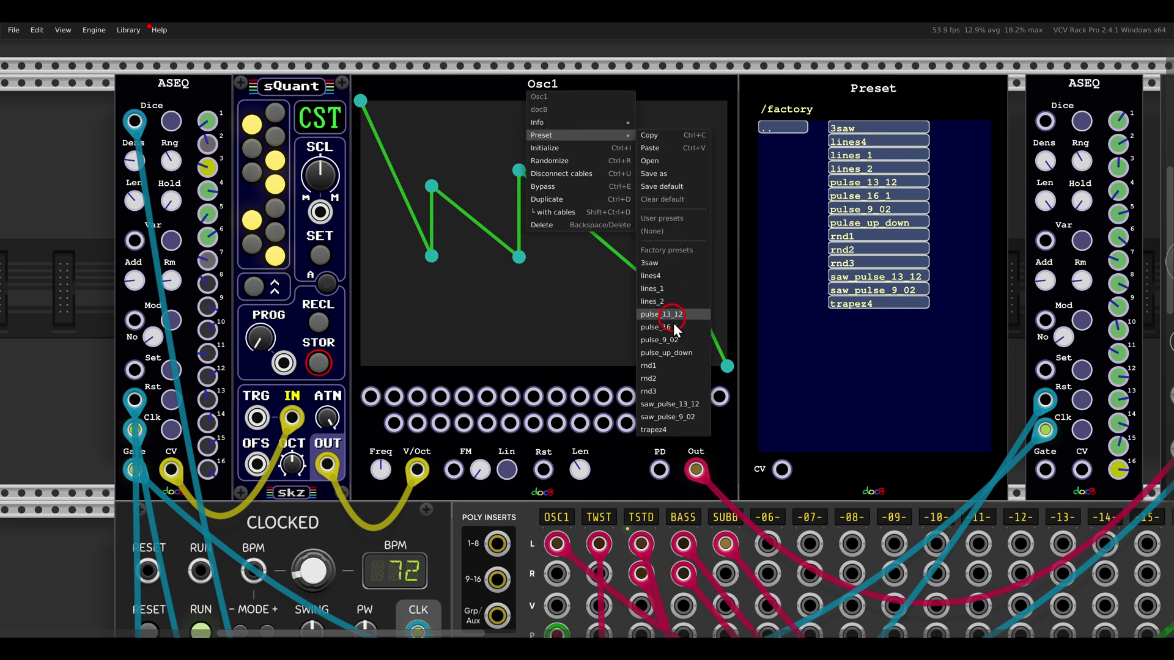
click(745, 93)
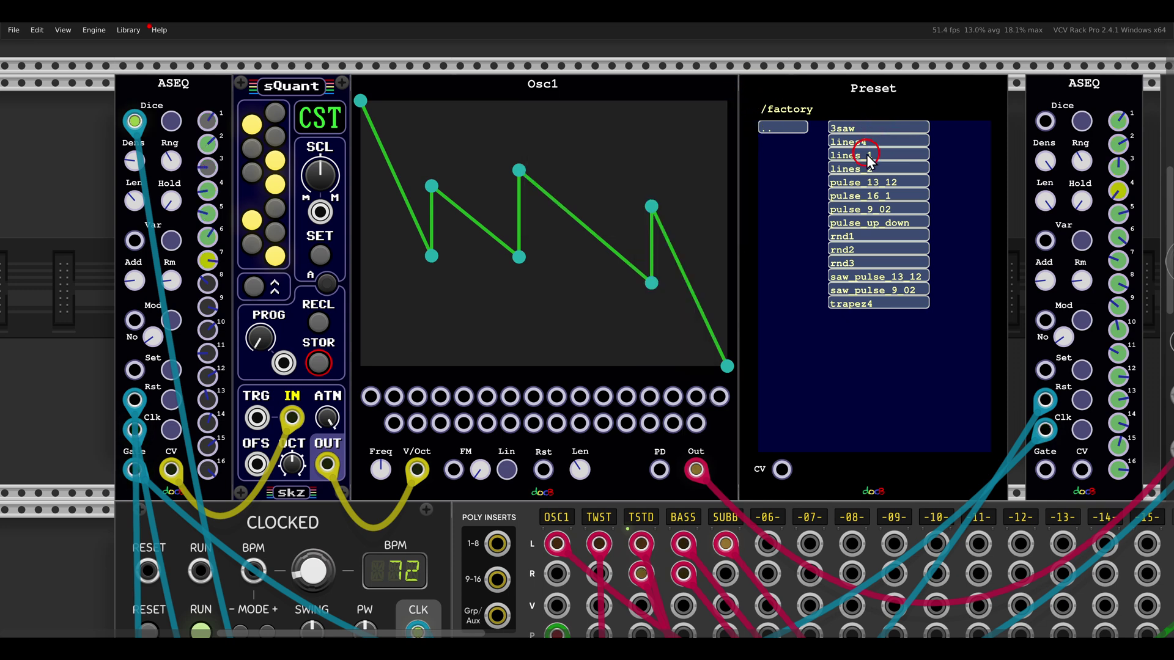
Load pulse_16_1, pulse_up_down, rnd1, rnd2 and saw_pulse_13_12 into Osc1 one after another from the Preset module
click(866, 195)
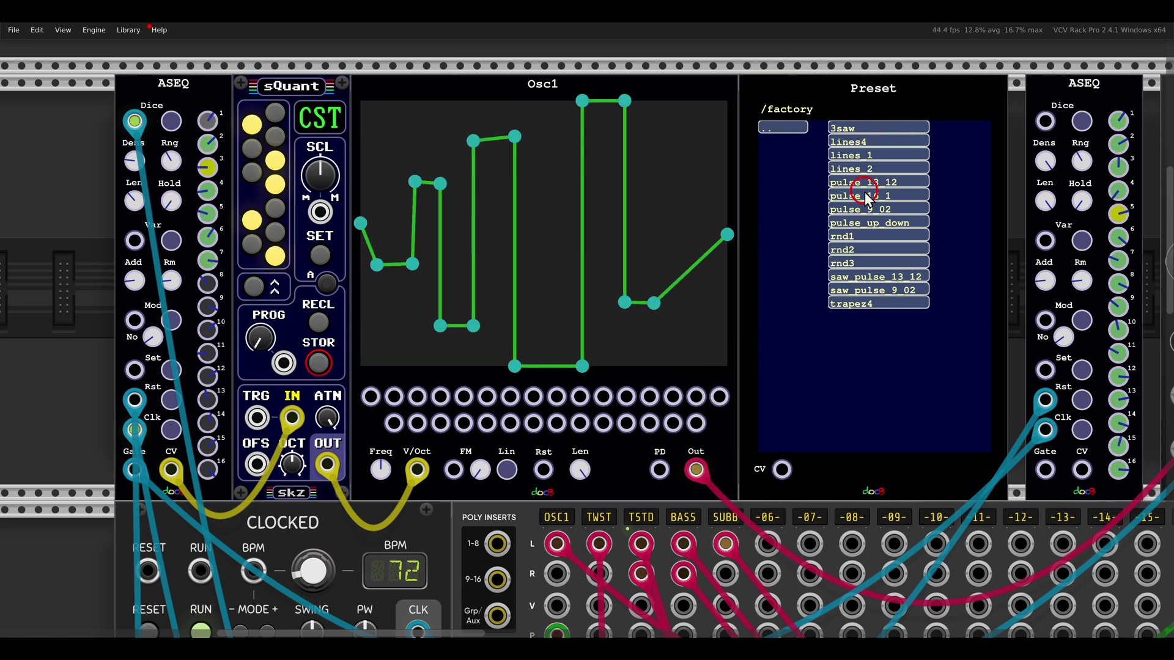
click(868, 223)
click(867, 236)
click(871, 250)
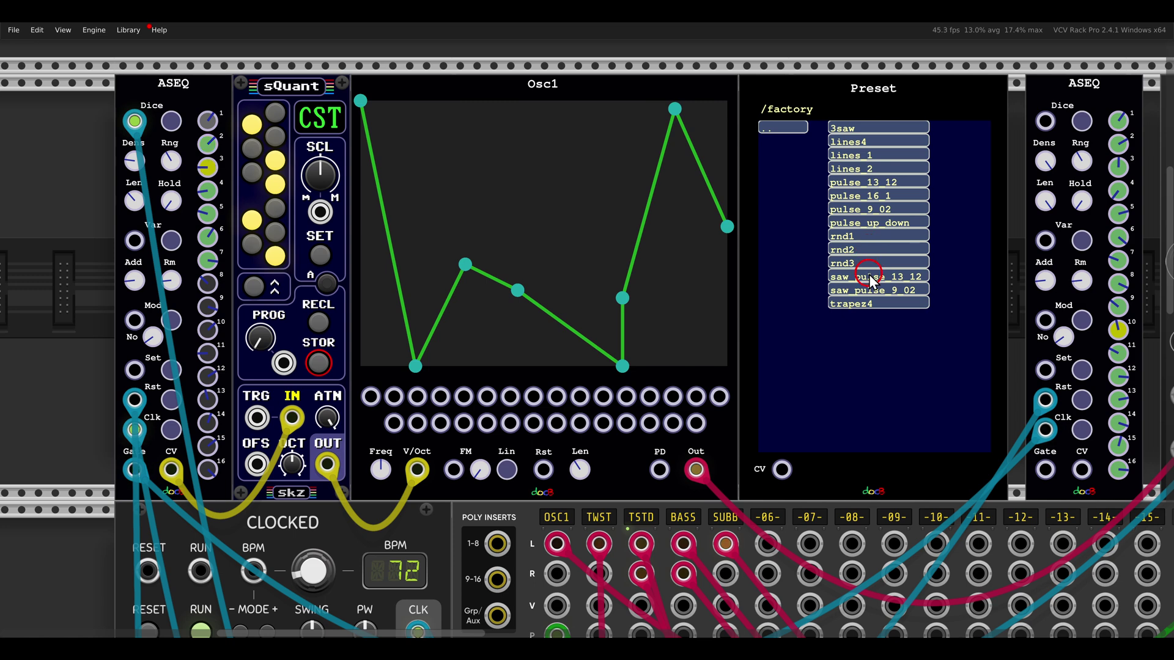
click(869, 278)
drag(869, 275, 840, 274)
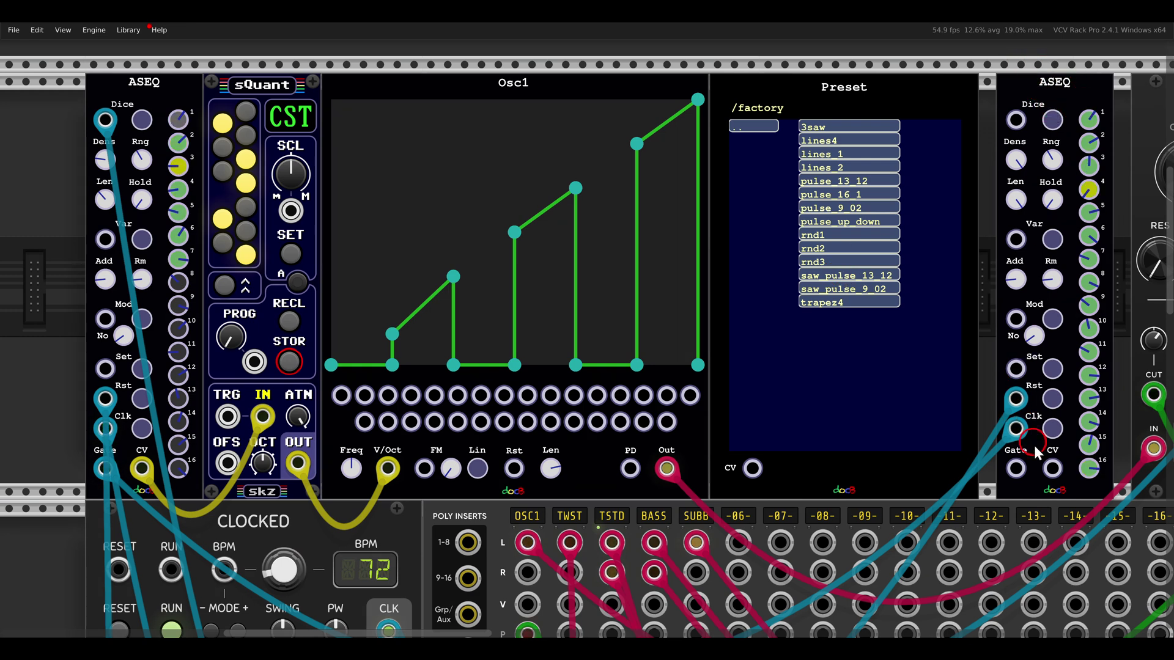
Patch the second ASEQ's CV output into the CV input of the Preset module beside Osc1
drag(1052, 468, 754, 470)
scroll(770, 468, left, 1)
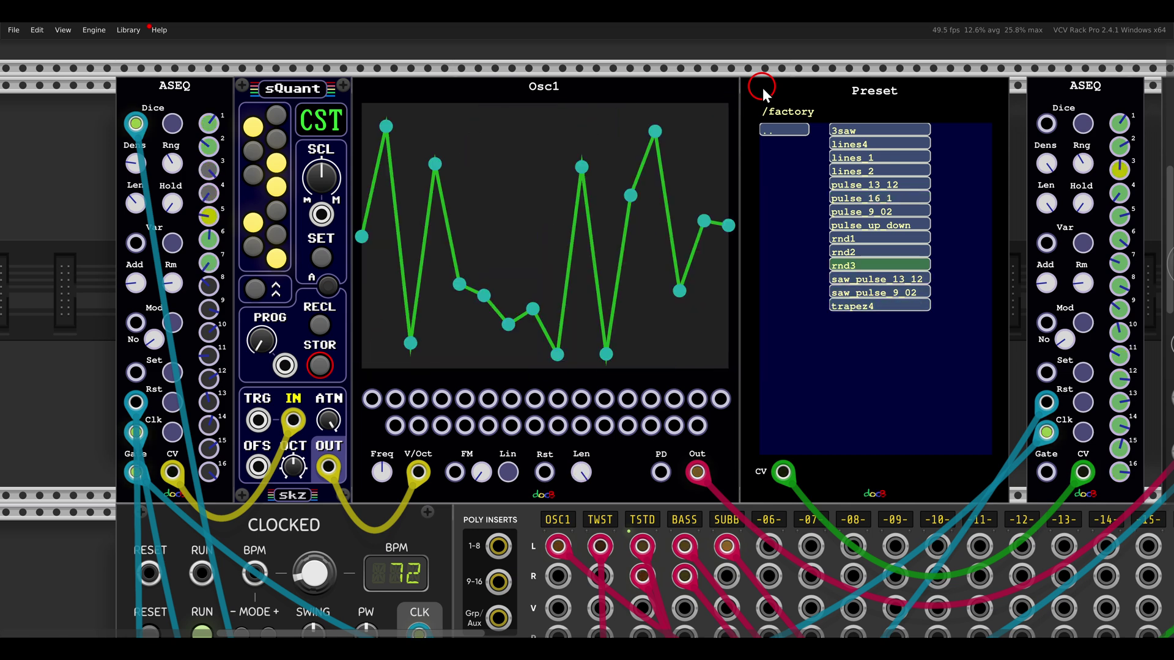
Examine the Twist VCO voice driven by the M851 sequencer, including the Twist VCO's user preset list
scroll(730, 119, down, 3)
scroll(730, 119, down, 10)
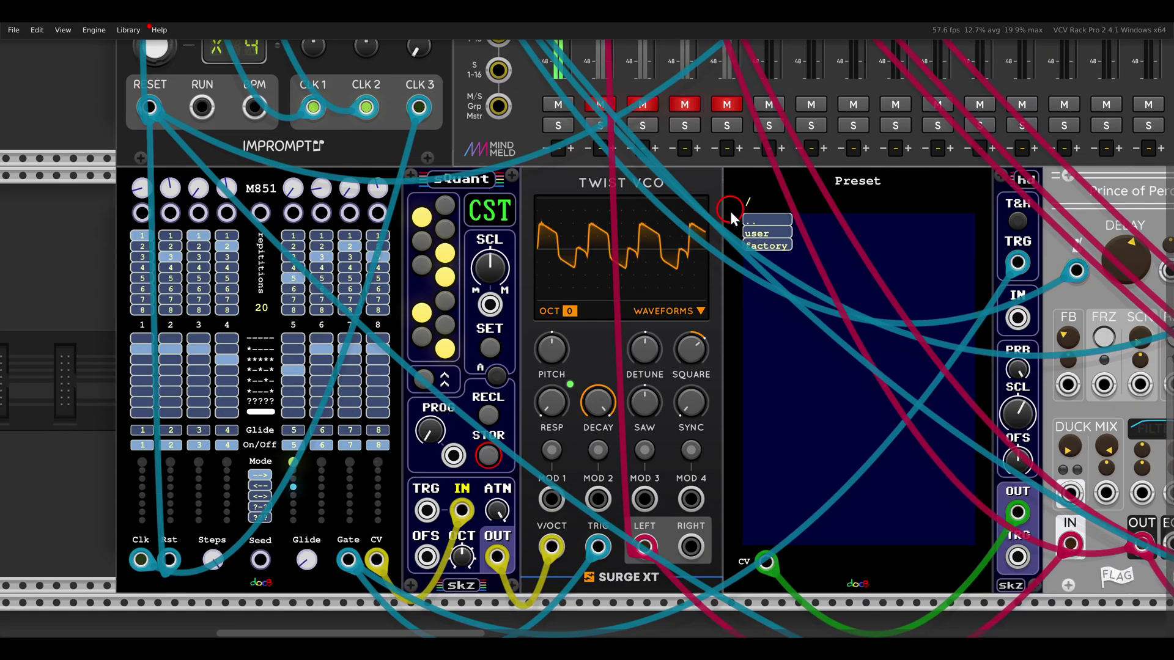
drag(729, 211, 703, 145)
drag(530, 91, 655, 156)
drag(209, 109, 270, 149)
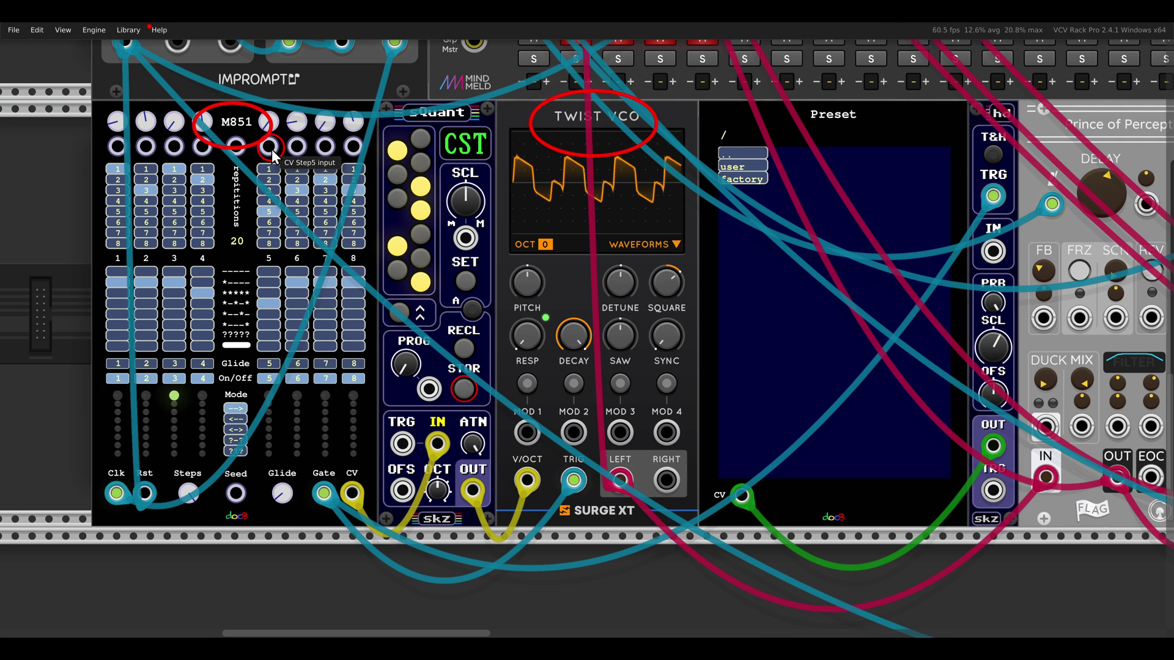
drag(552, 112, 563, 122)
right_click(549, 115)
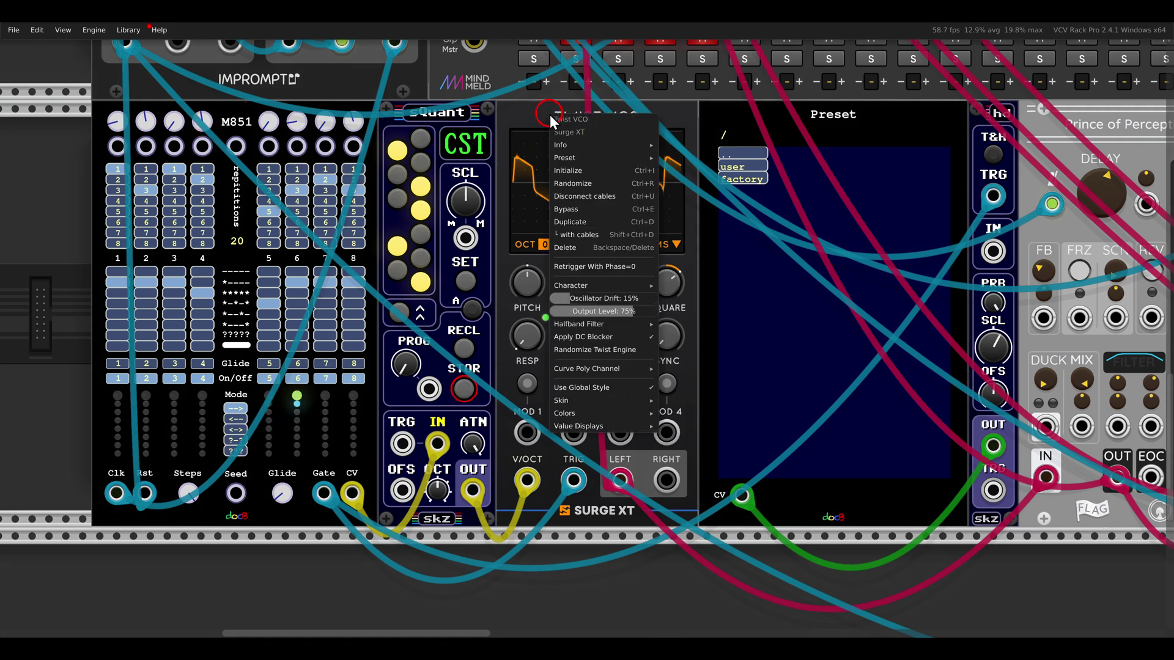
mouse_move(564, 158)
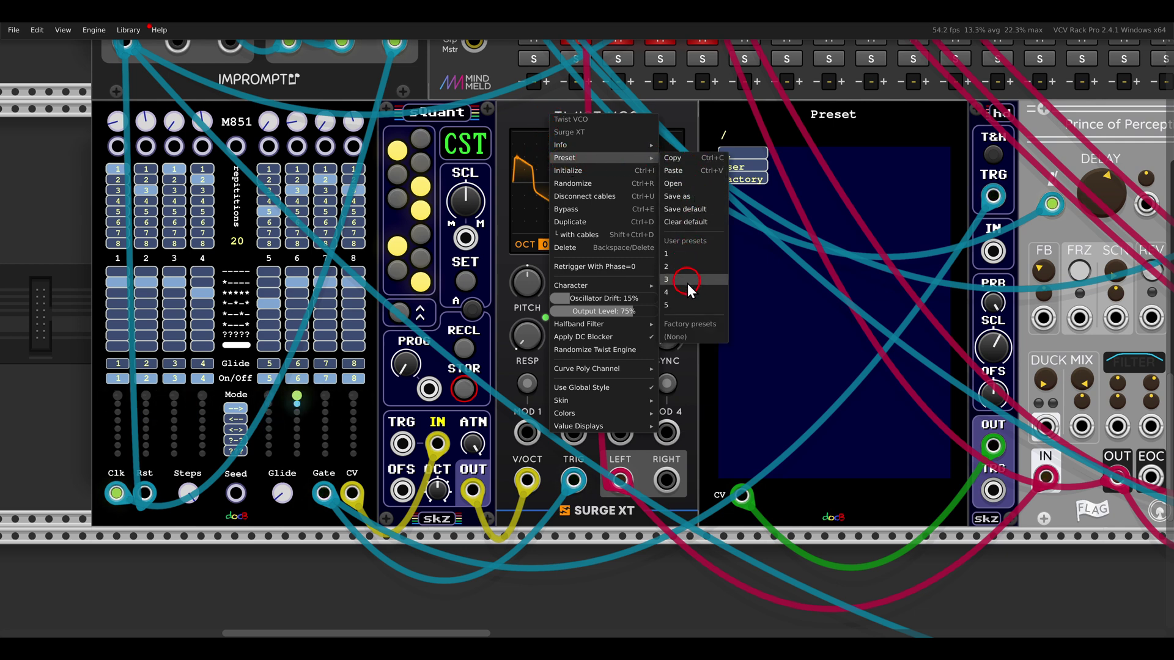
click(676, 115)
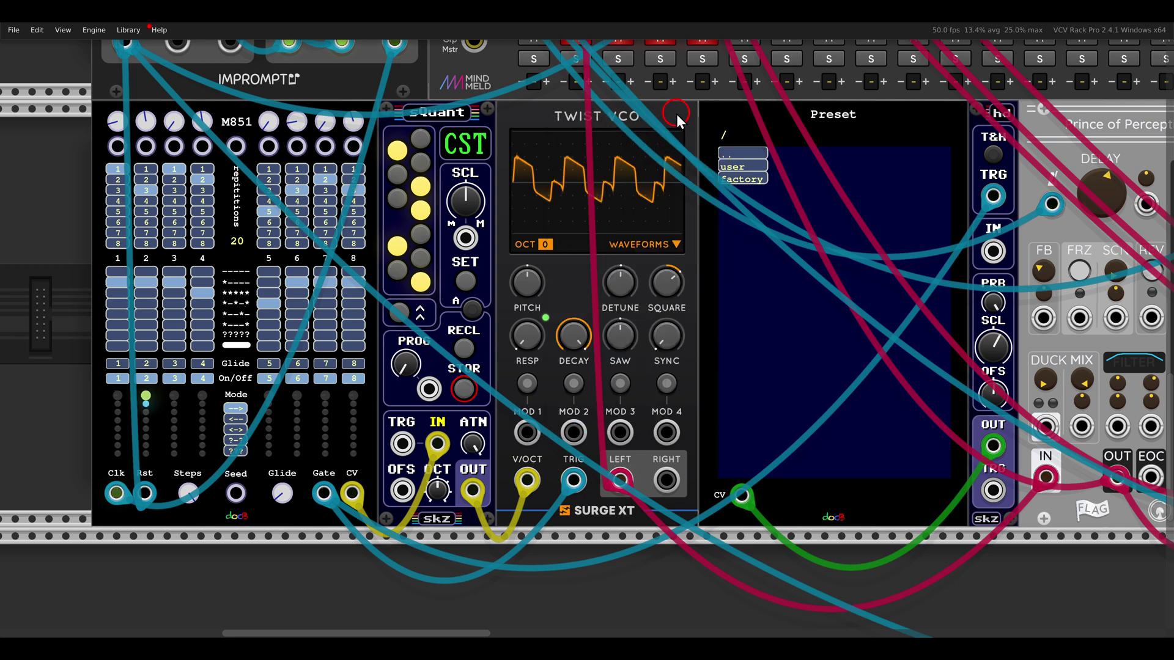
Open the user folder in the Preset module beside Twist VCO and load presets 1 and 4
click(725, 170)
click(794, 156)
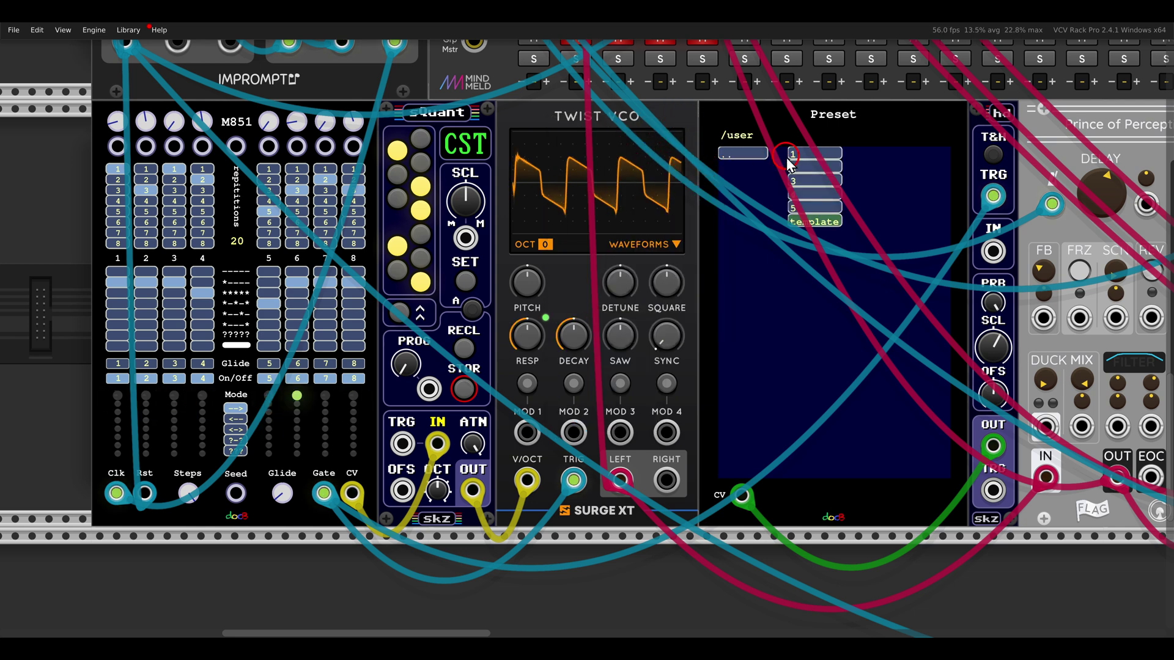
click(803, 193)
Unmute the TSTD channel on the mixer after looking over the Twist VCO's preset modulation
drag(763, 128, 868, 286)
drag(953, 92, 1034, 154)
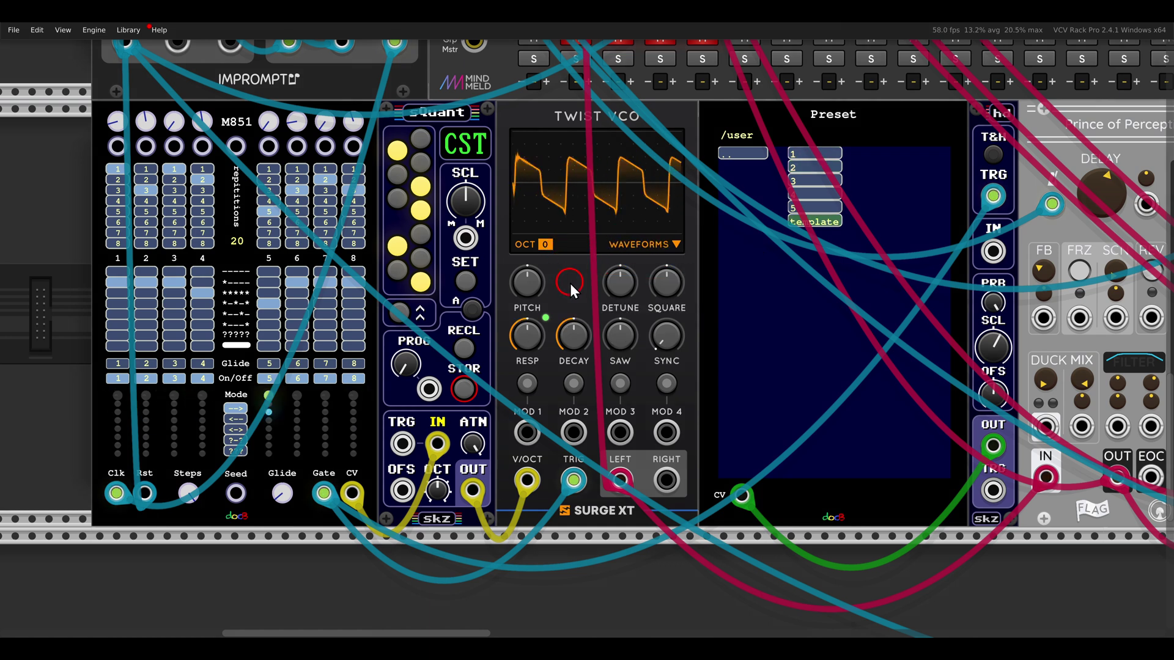
scroll(616, 247, up, 5)
click(615, 190)
scroll(611, 281, down, 4)
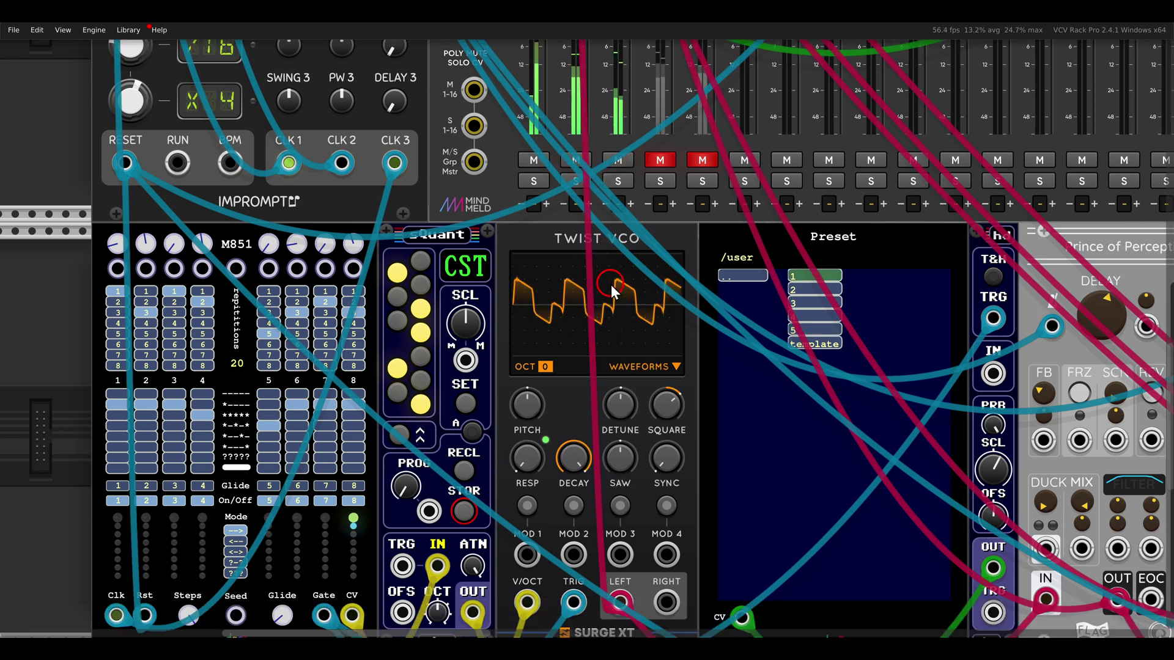
drag(587, 312, 598, 307)
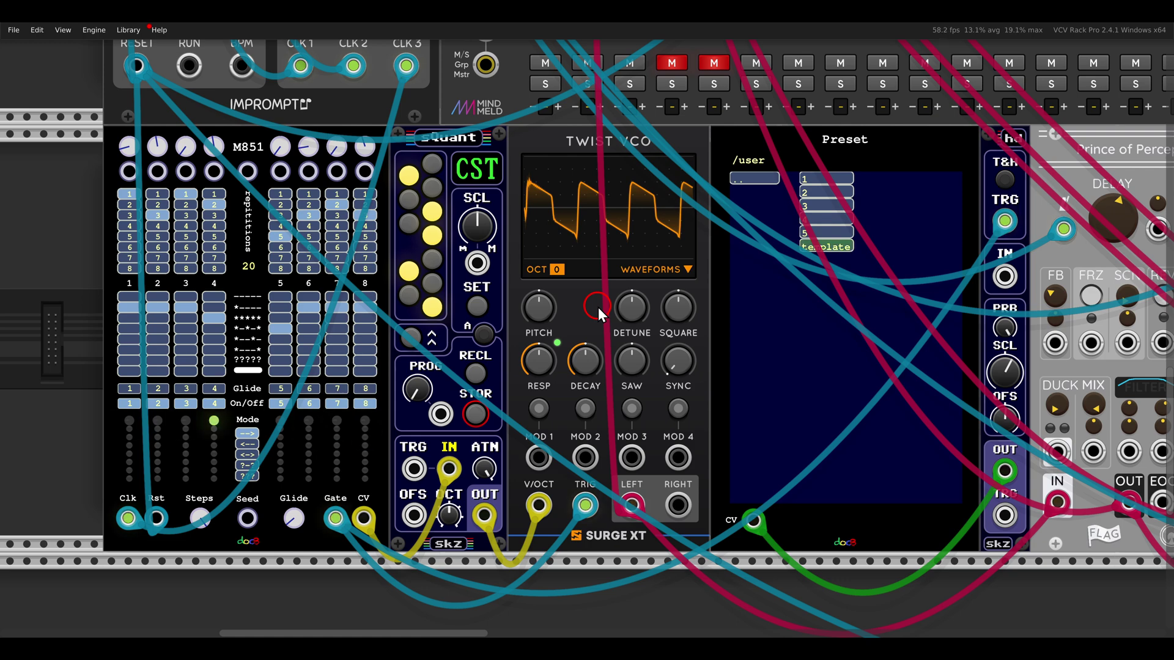
Examine the Phrase-Seq-16 voice with its Classic VCO, Quad LFO, Filter, Delay and the sine oscillator at the row's end
scroll(598, 307, down, 3)
scroll(706, 343, right, 3)
scroll(705, 343, right, 10)
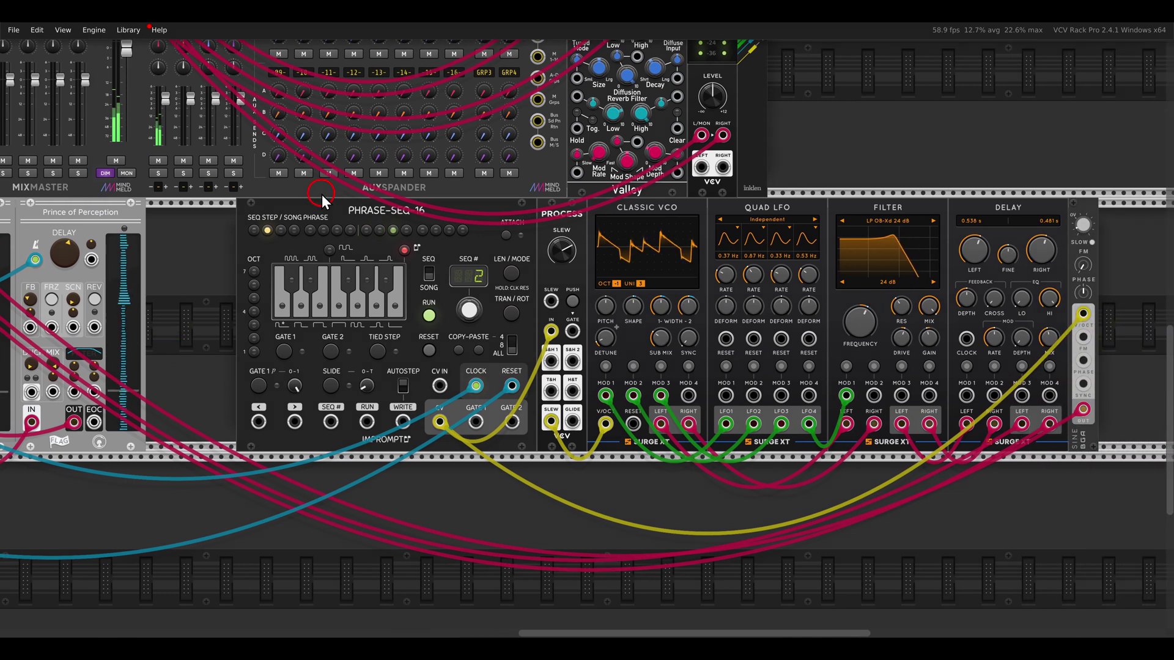
drag(314, 189, 471, 250)
drag(585, 178, 691, 230)
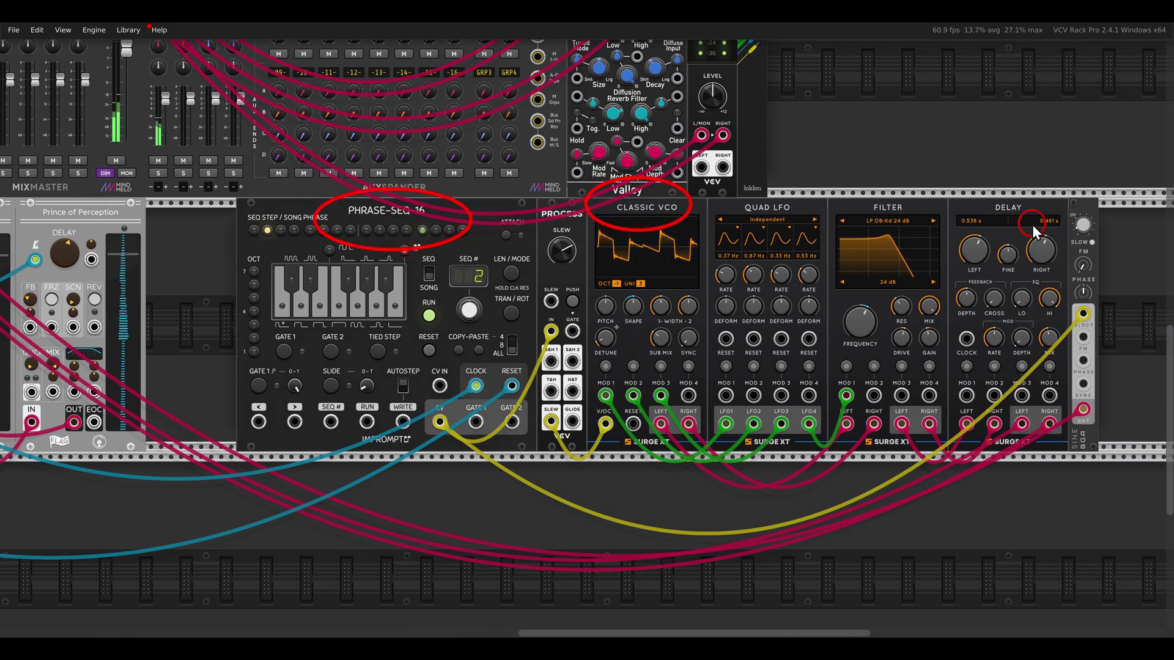
drag(1049, 178, 1104, 236)
key(Escape)
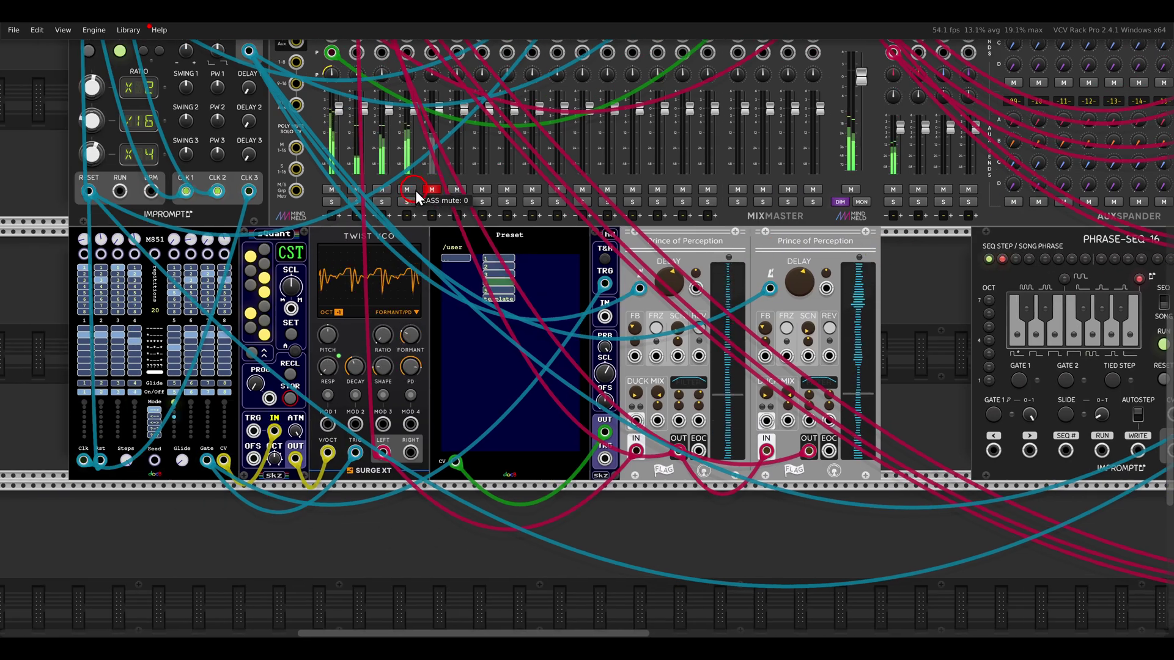
scroll(428, 201, down, 8)
scroll(567, 376, up, 2)
drag(567, 371, 544, 377)
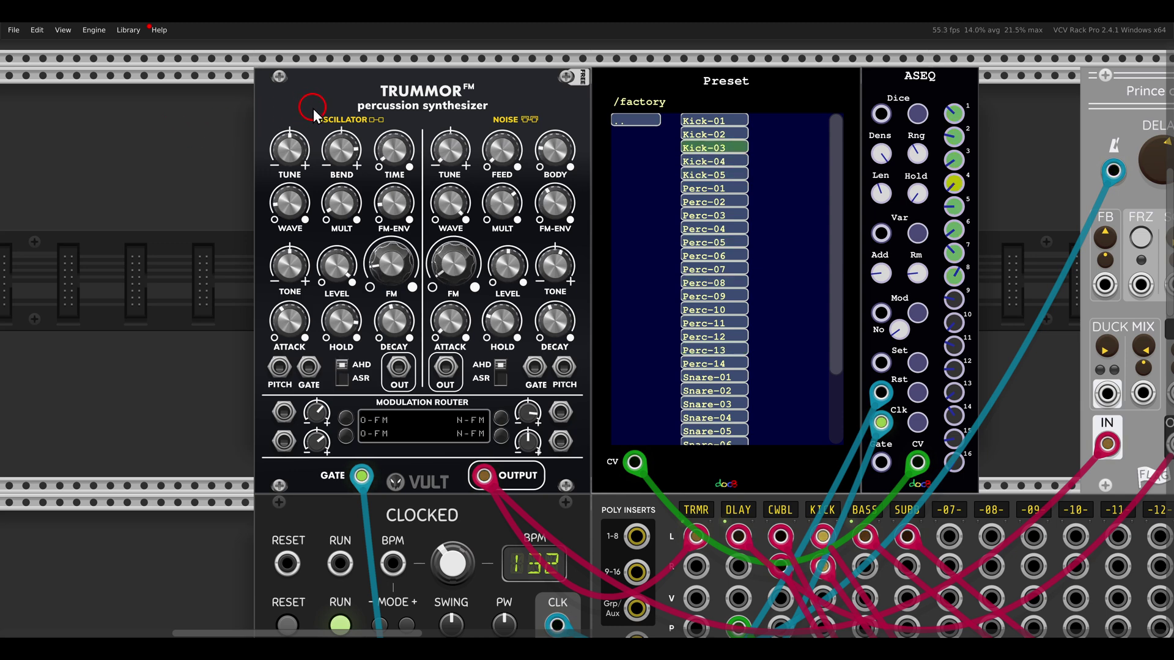
Examine Trummor FM's factory presets, the full list in its Preset module down to Tom-04, and the patch's mixer
right_click(331, 98)
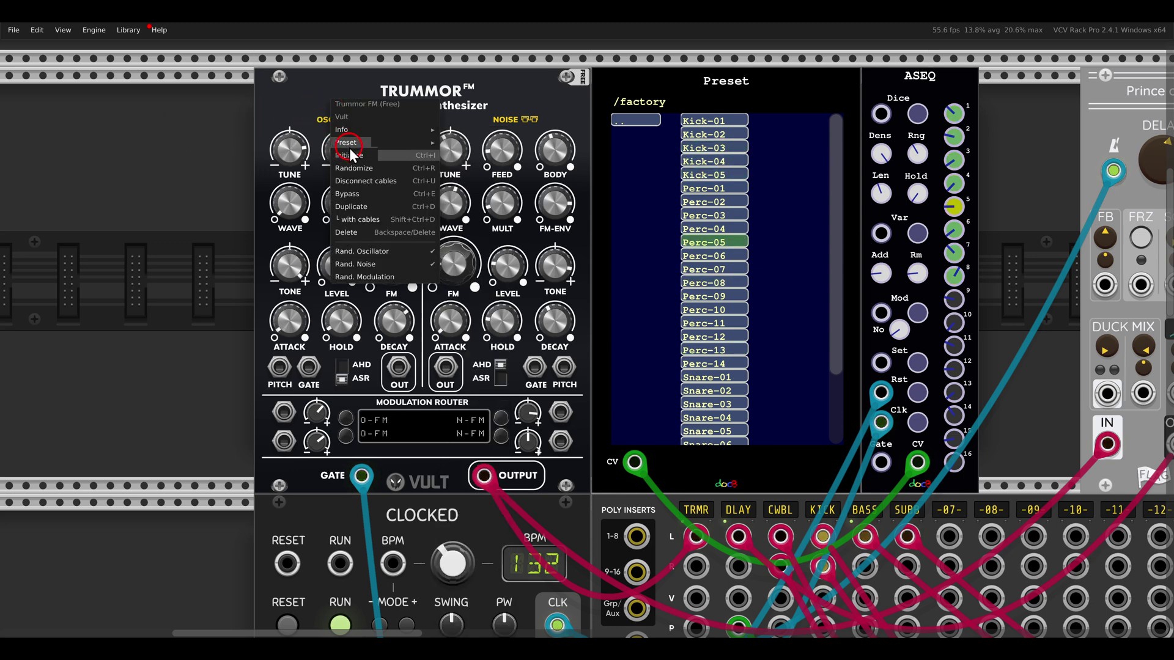
mouse_move(349, 147)
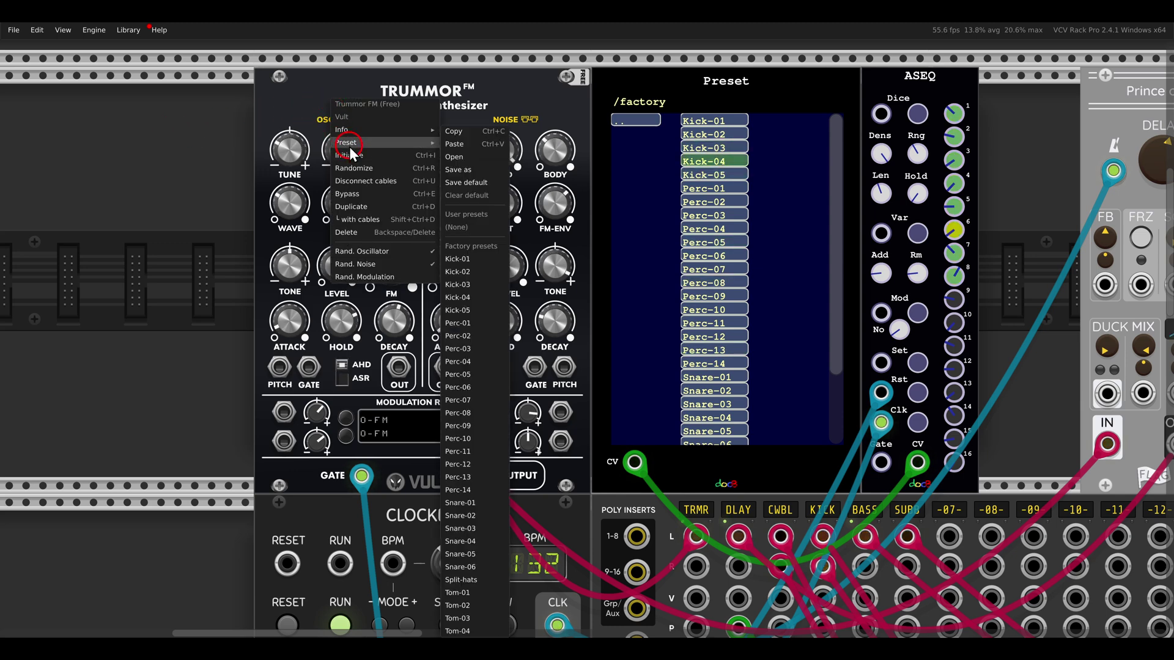
click(263, 112)
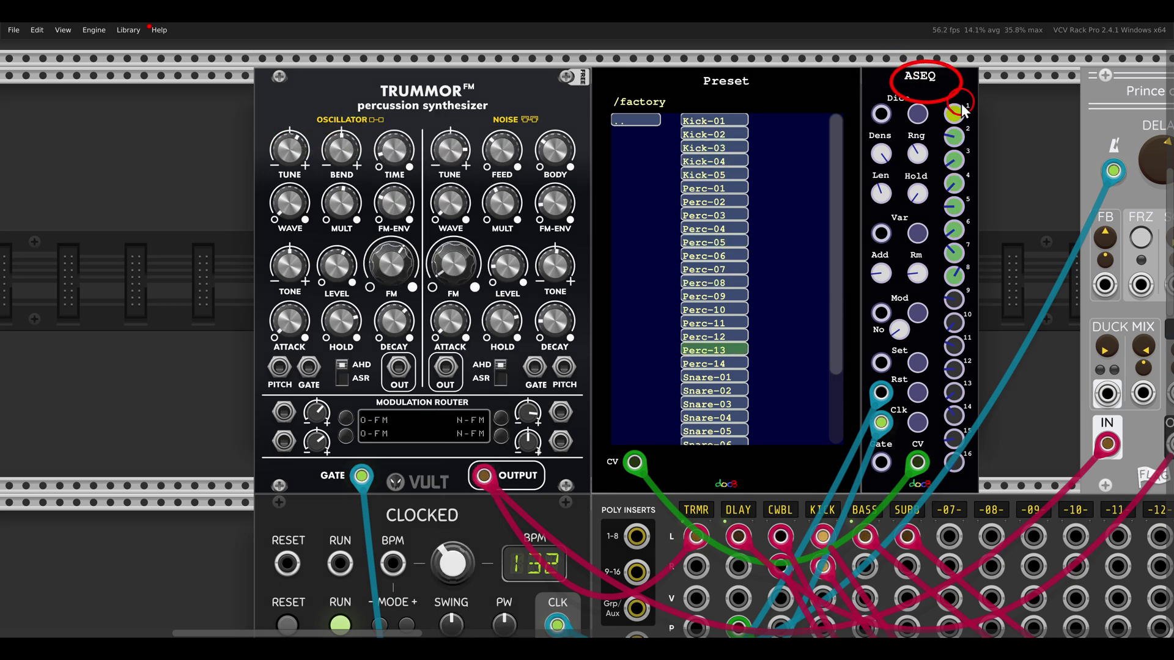
scroll(761, 385, down, 3)
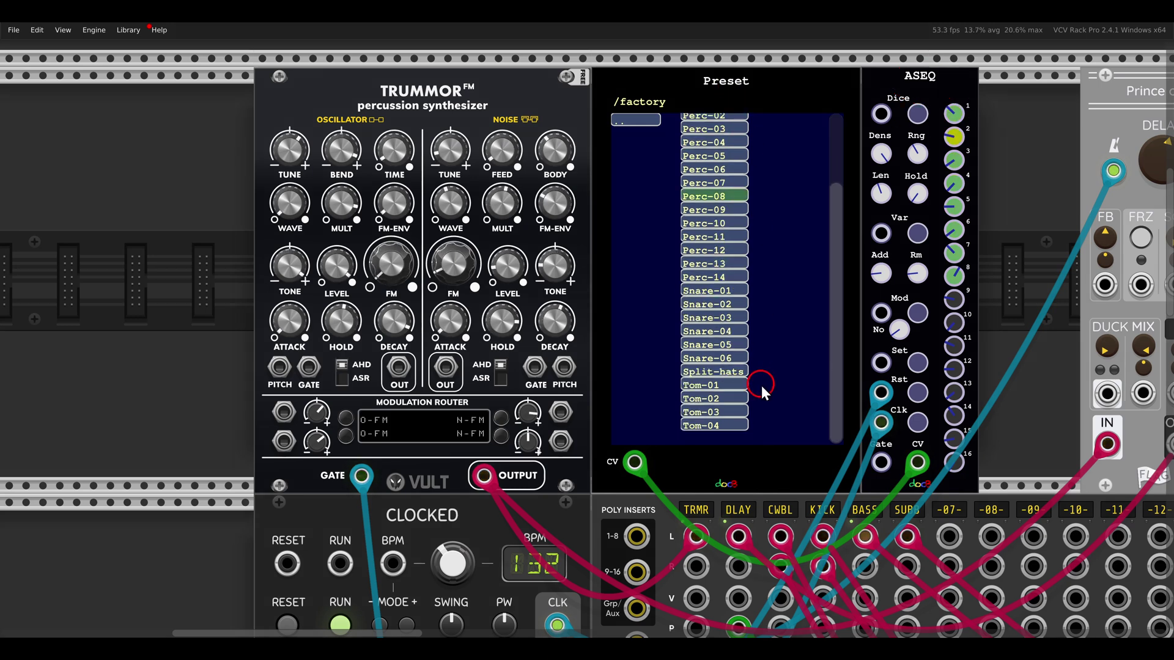
scroll(607, 475, down, 5)
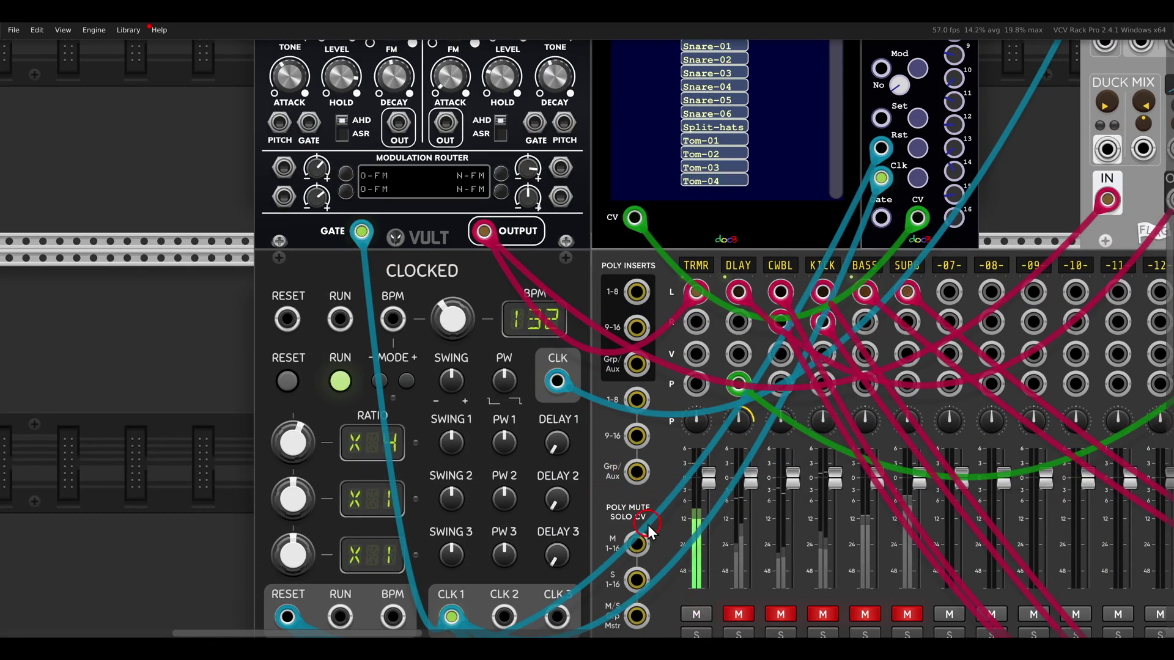
scroll(577, 254, up, 5)
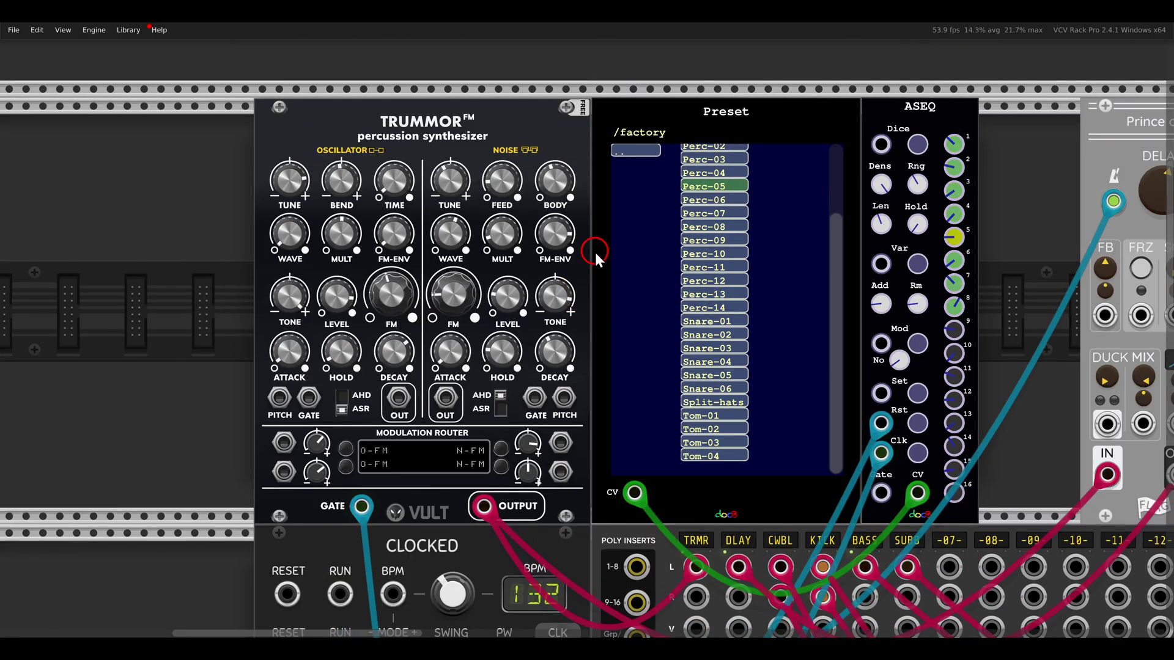
Browse Trummor FM's factory list in the Preset module back up to Kick-01
scroll(648, 260, up, 4)
scroll(879, 223, down, 4)
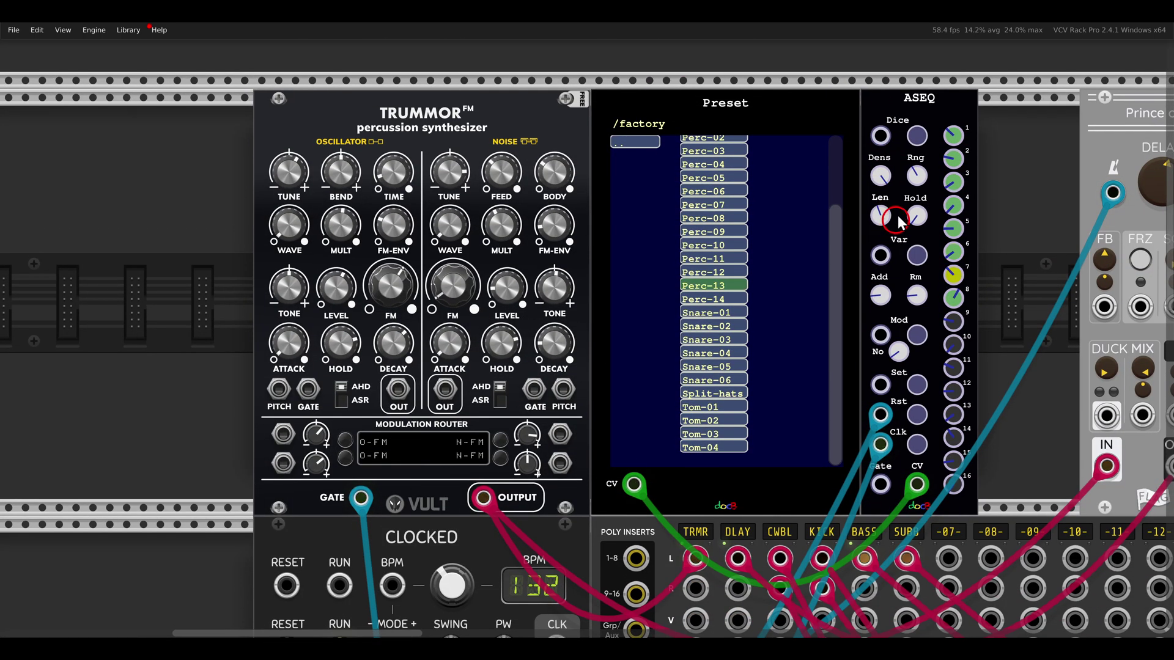
drag(841, 228, 836, 123)
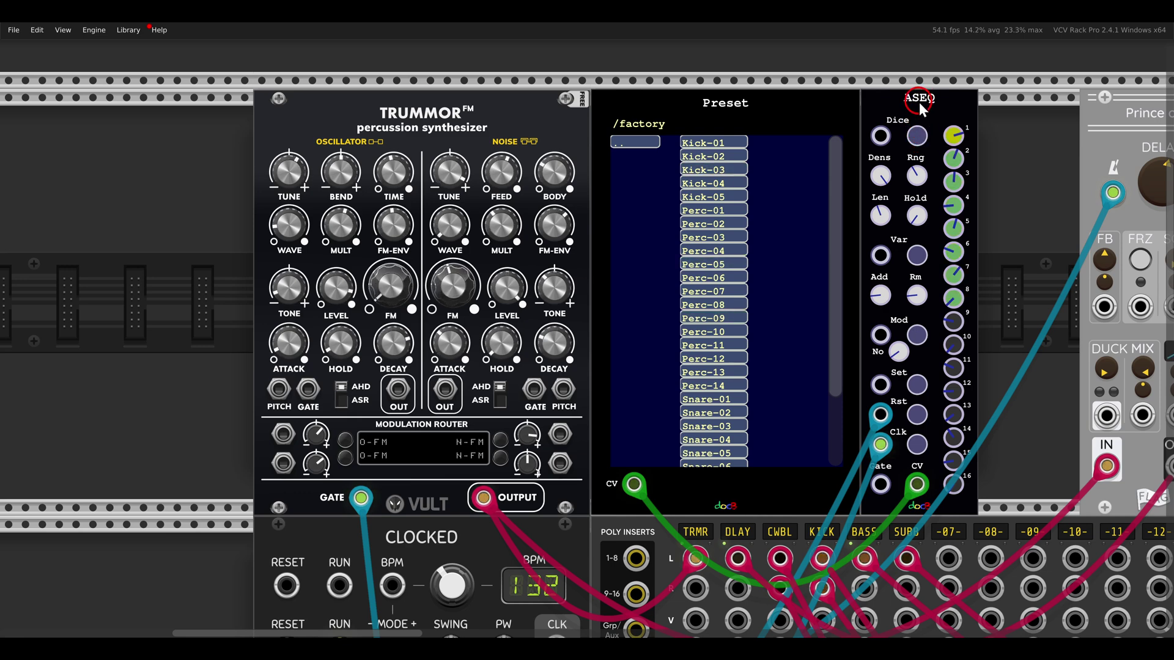
Unmute the DLAY channel on the mixer after looking over the Prince of Perception delay beside the ASEQ
drag(1003, 209, 566, 204)
drag(588, 382, 989, 124)
scroll(693, 405, down, 3)
click(700, 525)
drag(982, 85, 996, 463)
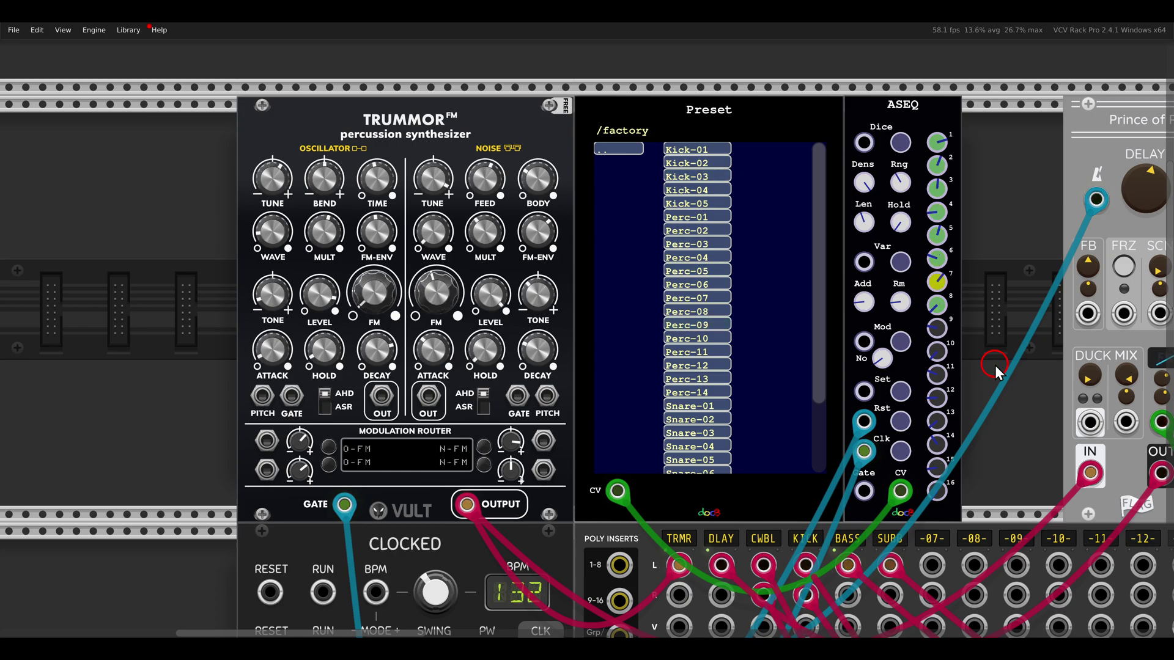
Unmute the CWBL channel on the mixer after looking over the cowbell voice, its Preset module and ASEQ
scroll(995, 365, down, 10)
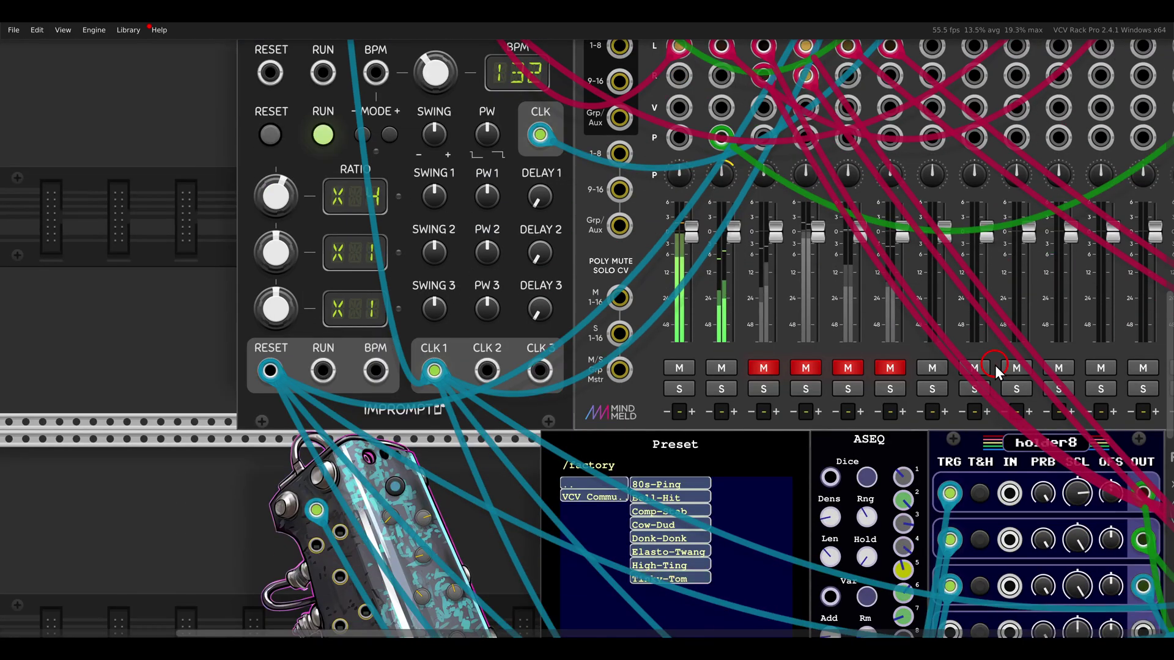
scroll(995, 365, down, 3)
scroll(551, 234, down, 3)
scroll(551, 234, left, 2)
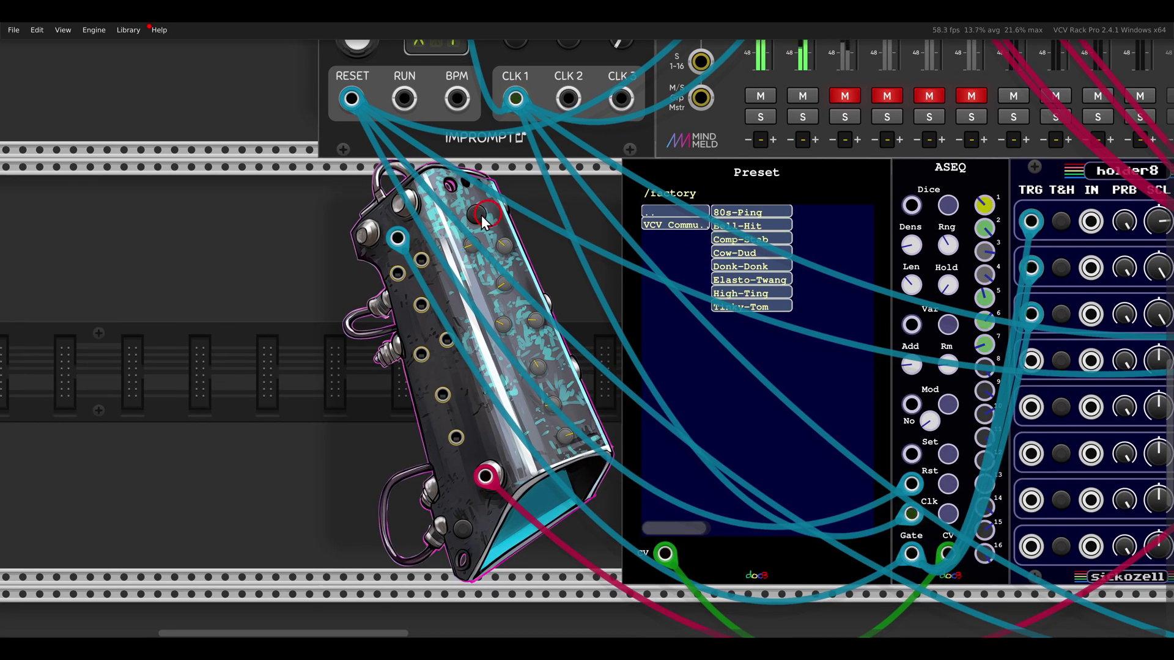
mouse_move(288, 144)
mouse_down()
mouse_move(562, 498)
mouse_move(629, 562)
mouse_move(637, 611)
mouse_up()
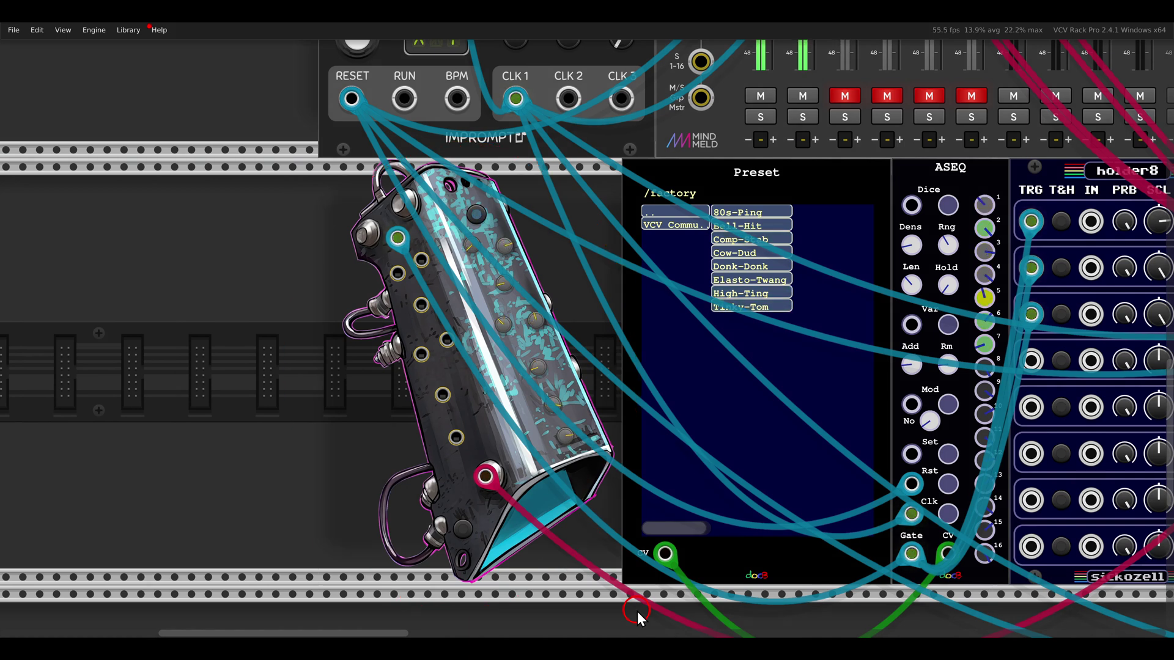
drag(1029, 154, 760, 129)
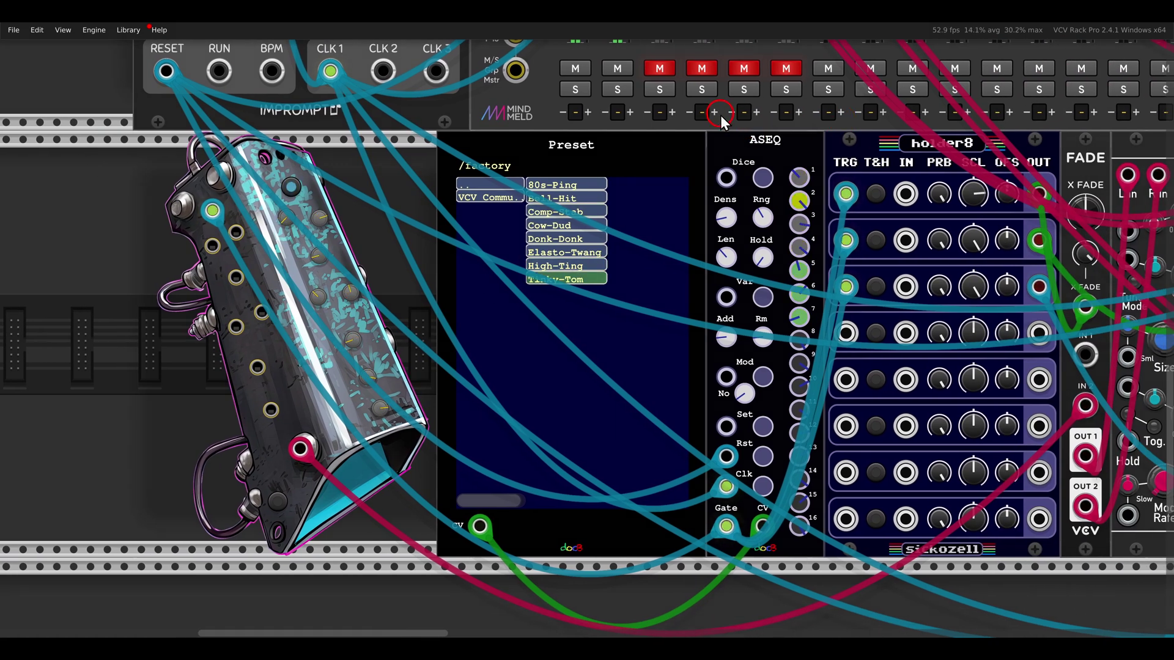
click(653, 70)
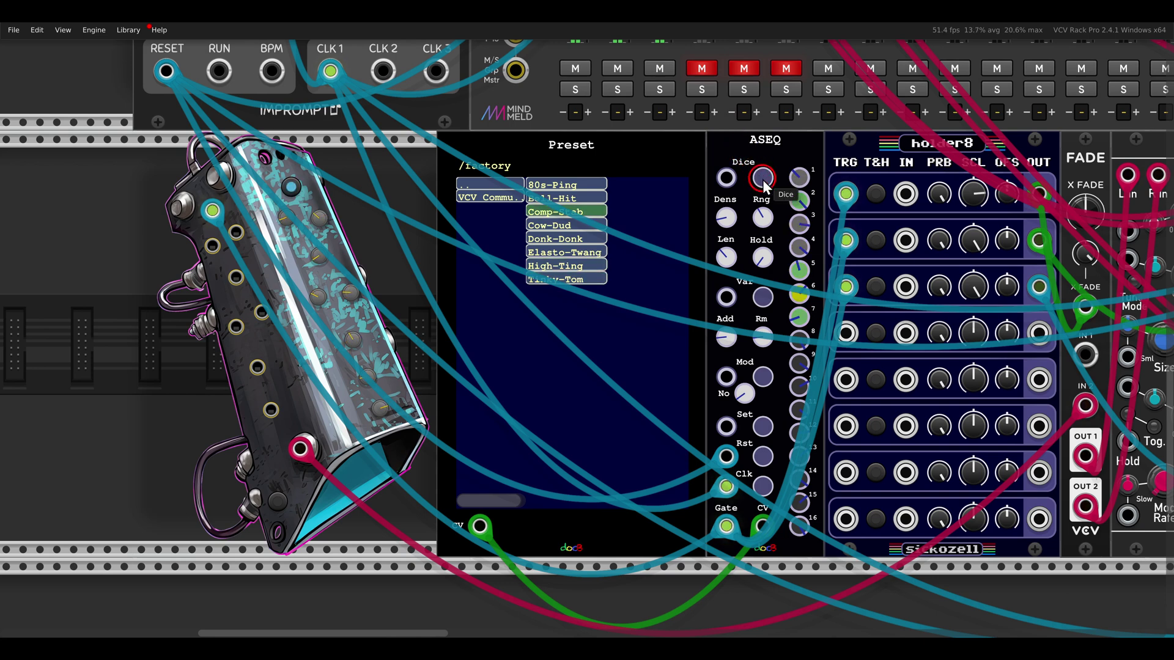
Examine the cowbell voice's holder8, Fade and Plateau reverb modules
scroll(751, 141, right, 5)
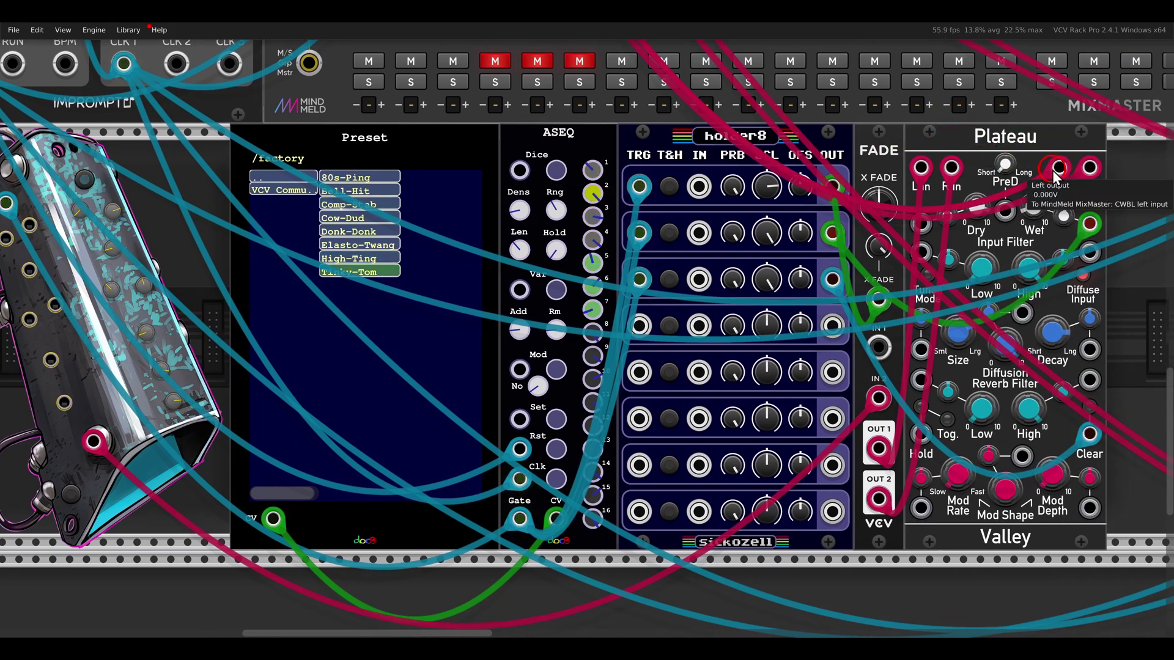
scroll(1052, 170, down, 2)
drag(1077, 209, 578, 205)
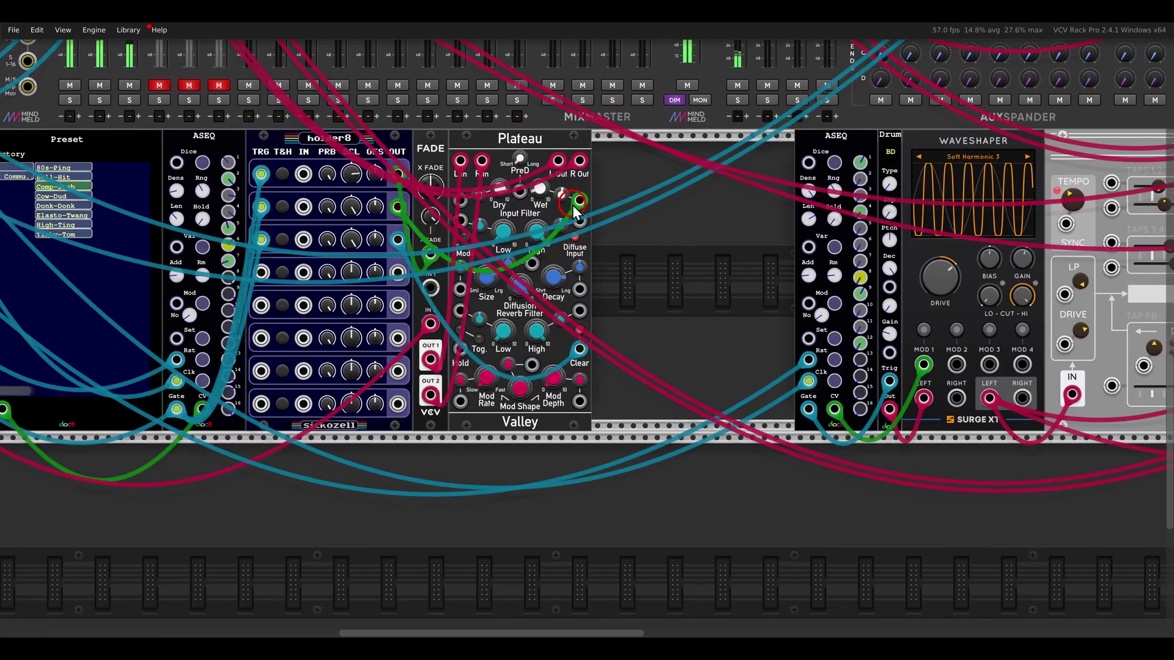
Unmute the KICK channel on the mixer and look over the Drum BD, Waveshaper and Tap Dancer voice
drag(758, 250, 422, 246)
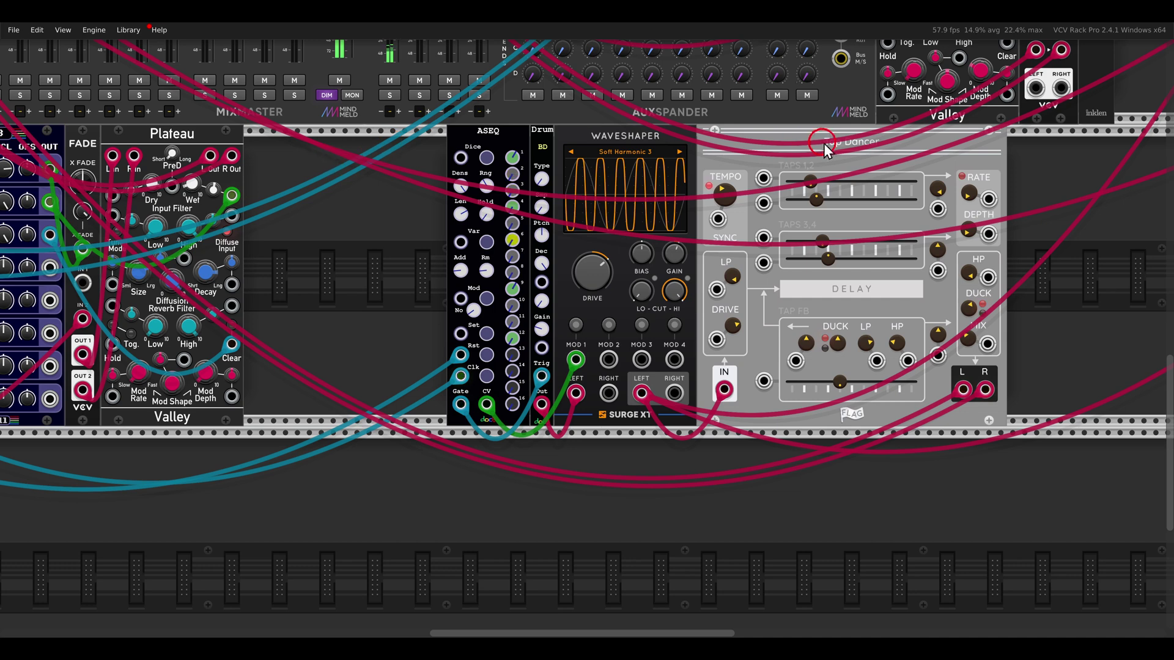
drag(319, 176, 857, 224)
click(354, 129)
drag(525, 180, 630, 191)
scroll(687, 278, right, 12)
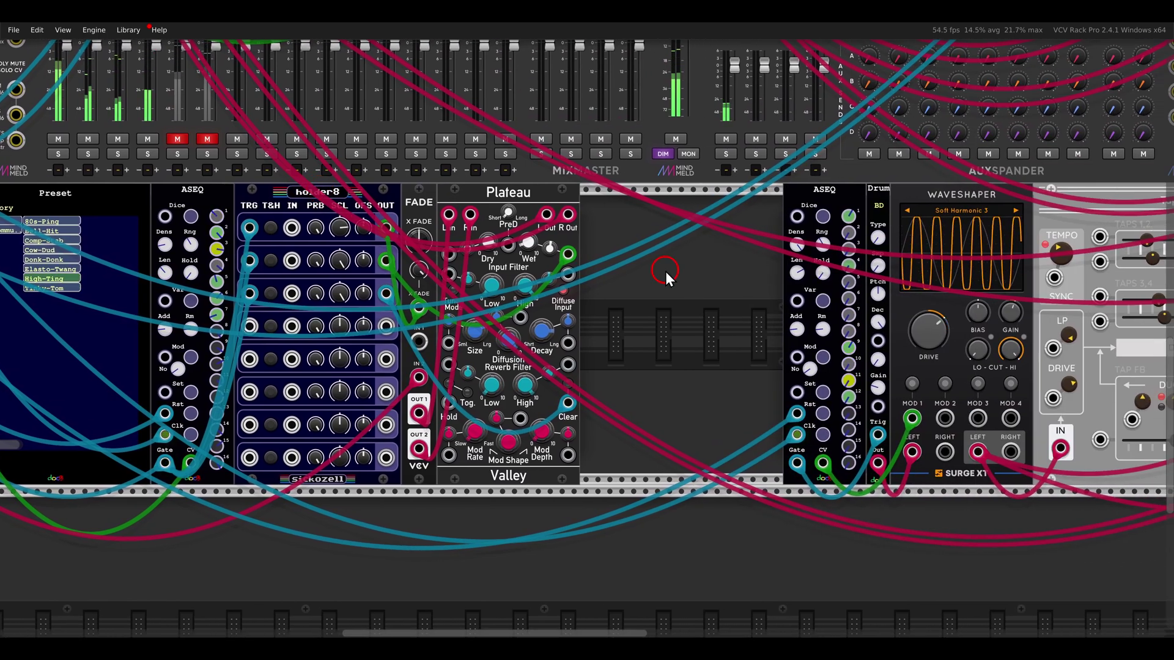
scroll(687, 278, right, 14)
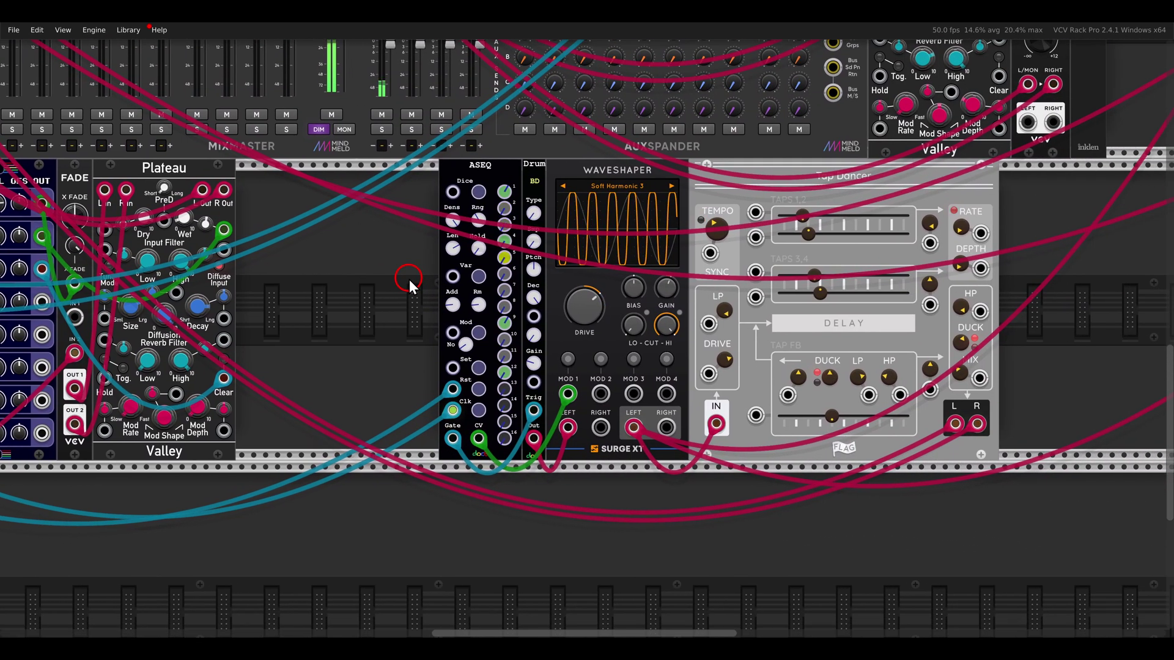
View the Macro Oscillator's user presets in the docB Preset folder of its own preset list
scroll(409, 280, up, 18)
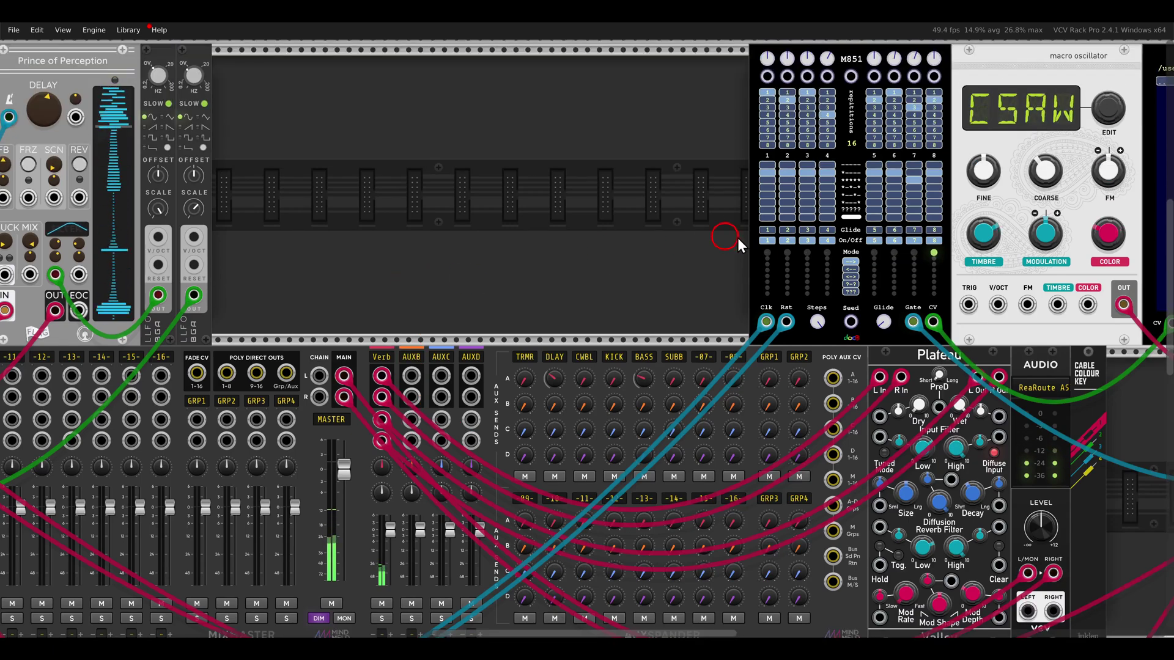
drag(737, 238, 122, 288)
scroll(235, 212, up, 3)
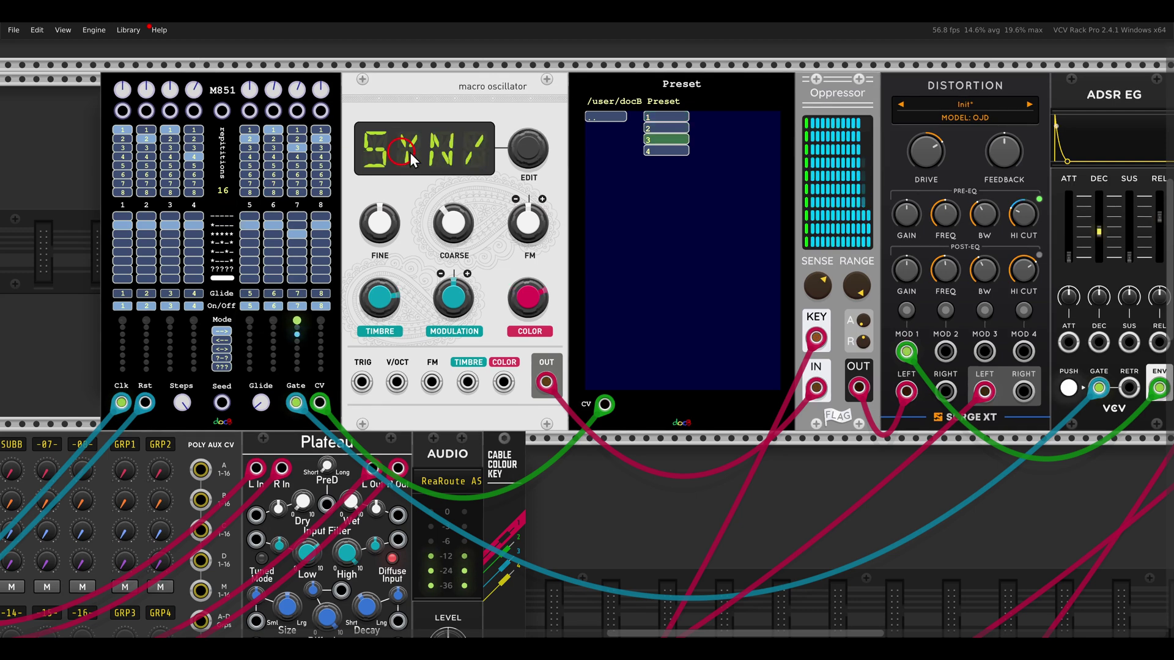
drag(442, 149, 423, 167)
right_click(394, 119)
mouse_move(427, 162)
mouse_move(566, 259)
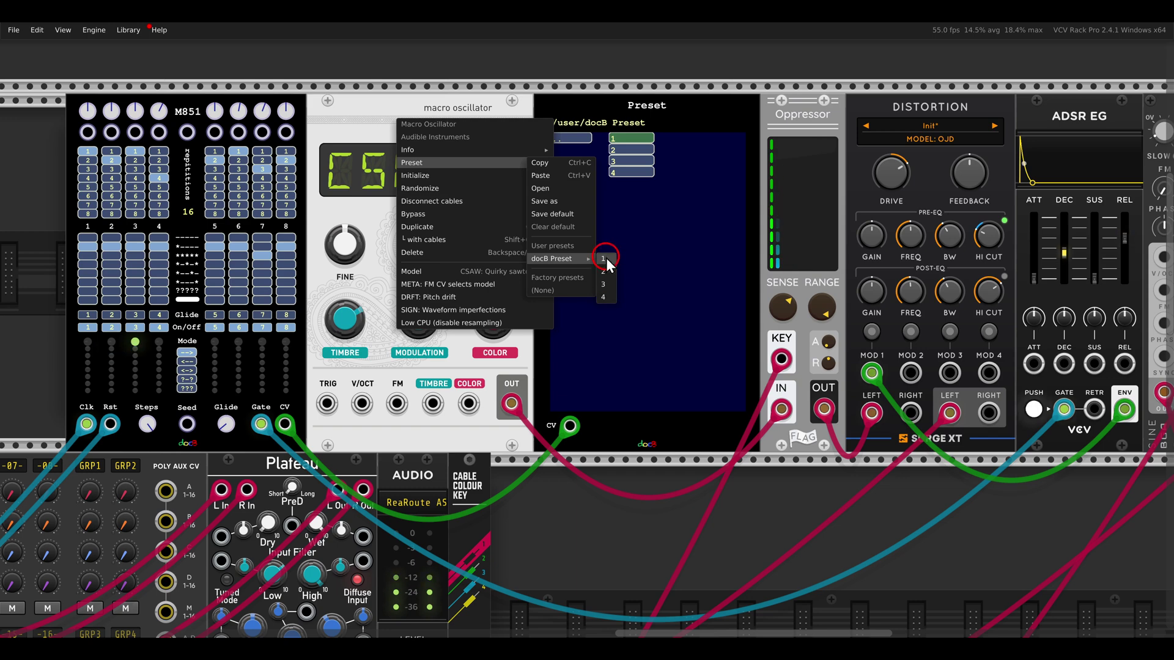
click(519, 71)
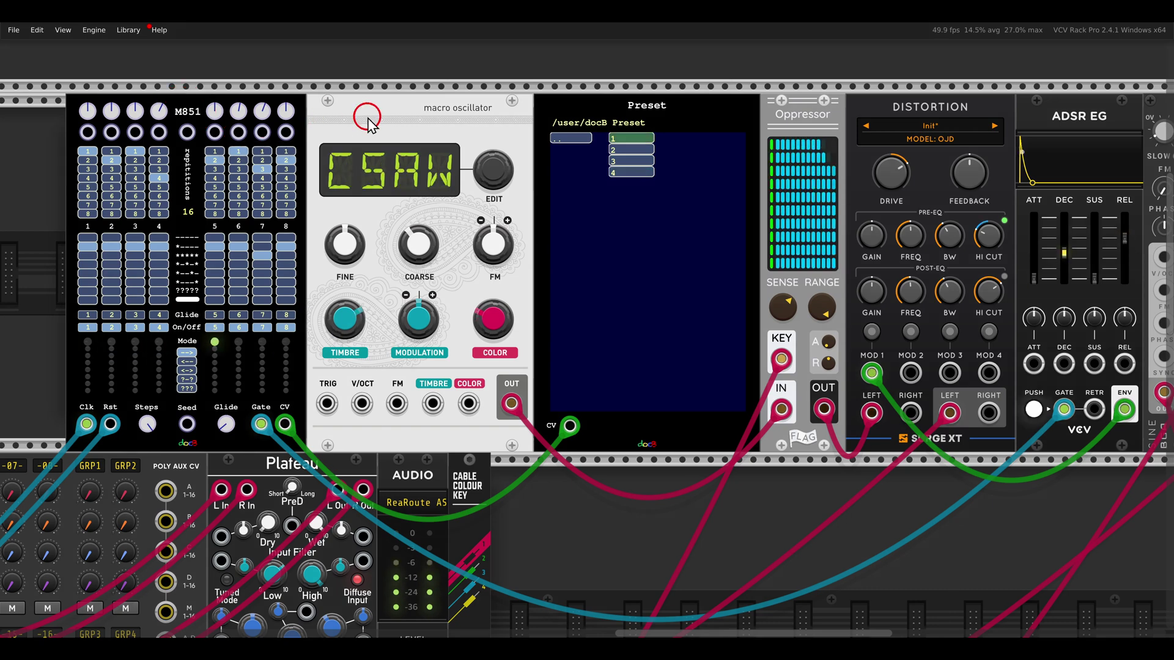
Unmute the BASS and SUBB channels on the mixer after looking over the Oppressor, Distortion and ADSR EG chain
drag(805, 94, 549, 95)
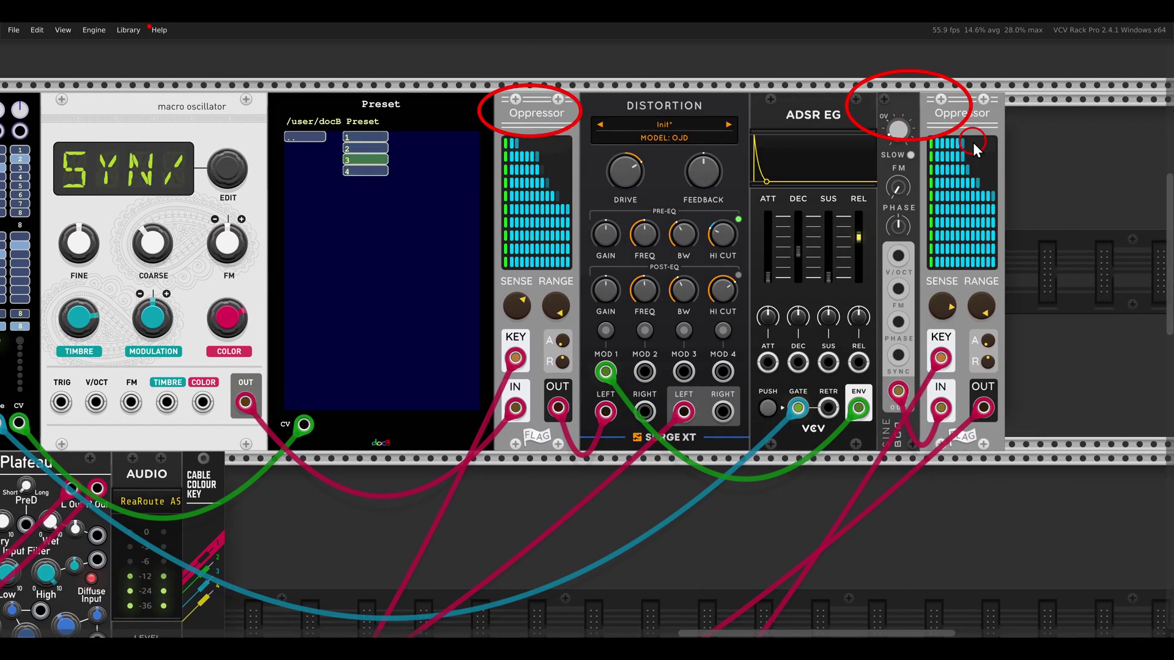
drag(654, 94, 1051, 88)
scroll(368, 116, down, 2)
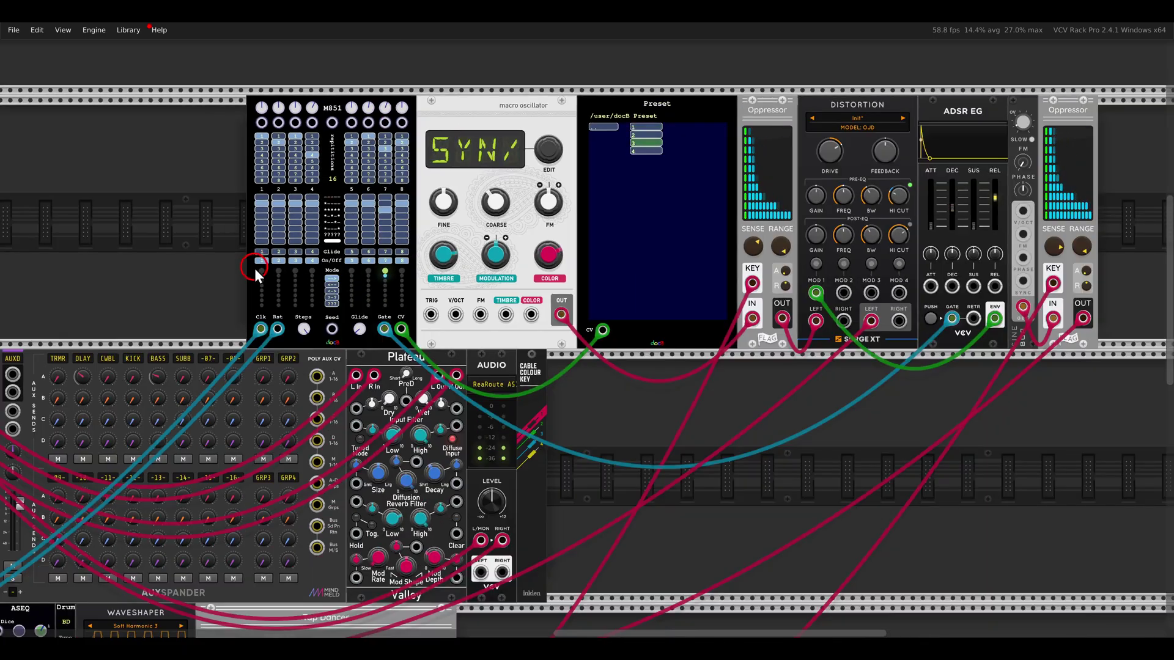
scroll(254, 269, left, 11)
scroll(255, 269, down, 3)
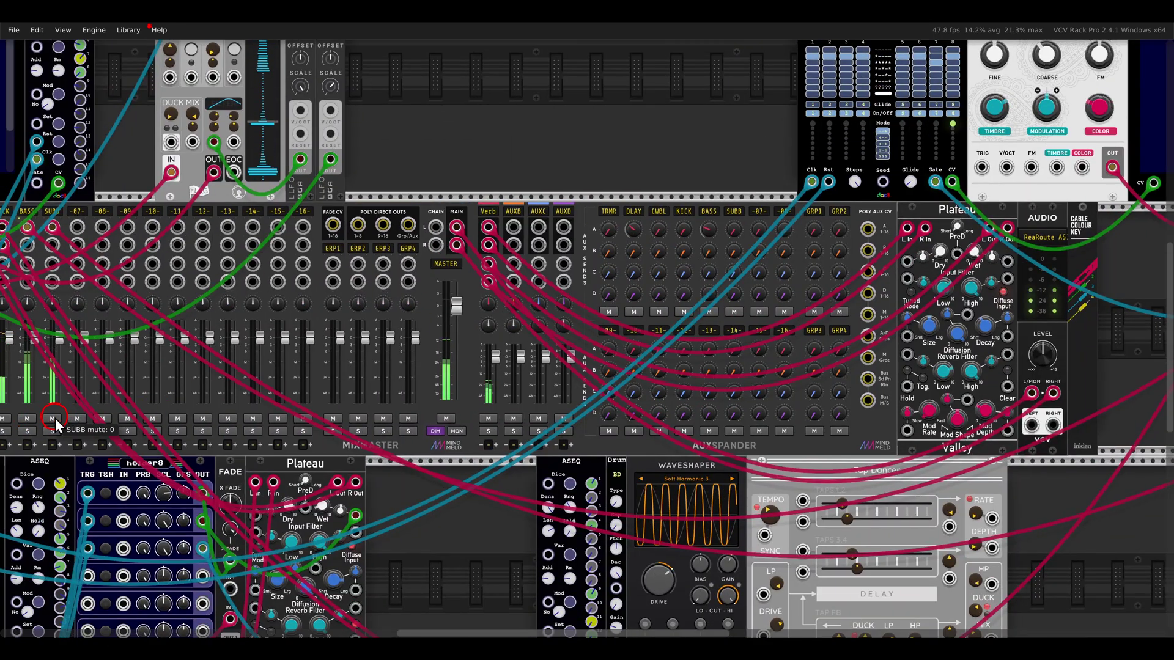
Go to the 8 Step Sequencer patch and view the sequencer's user presets in its docB Preset folder
scroll(94, 395, down, 3)
drag(421, 242, 1122, 211)
drag(1108, 136, 945, 134)
click(1009, 160)
drag(449, 219, 593, 214)
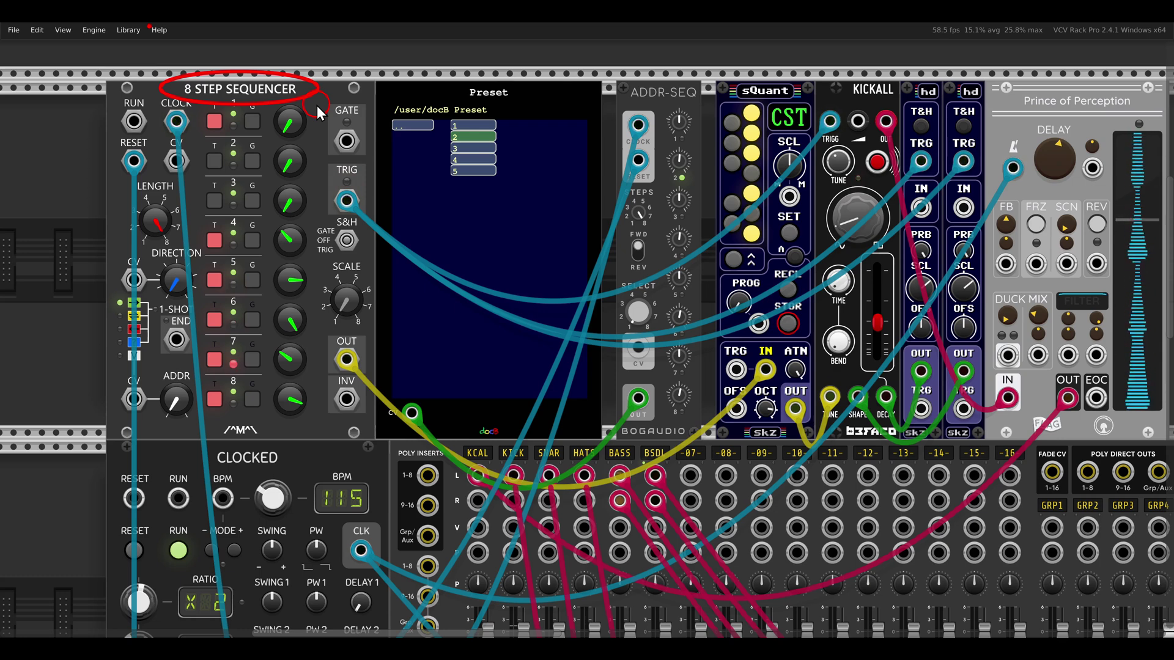
right_click(283, 92)
mouse_move(310, 133)
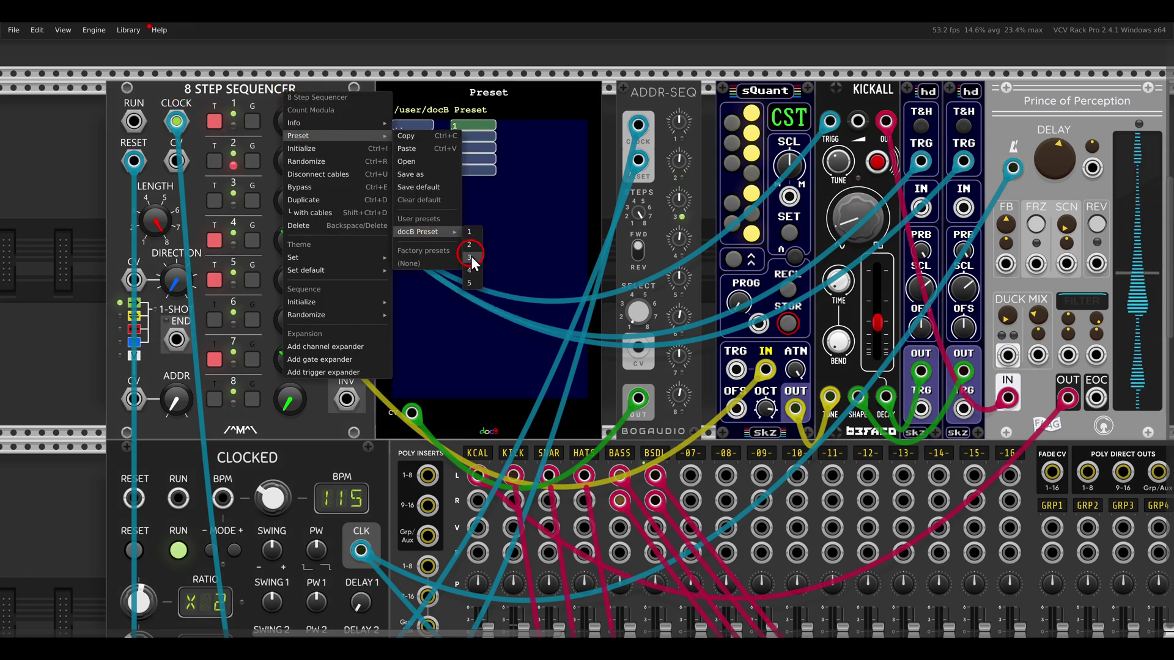
click(355, 87)
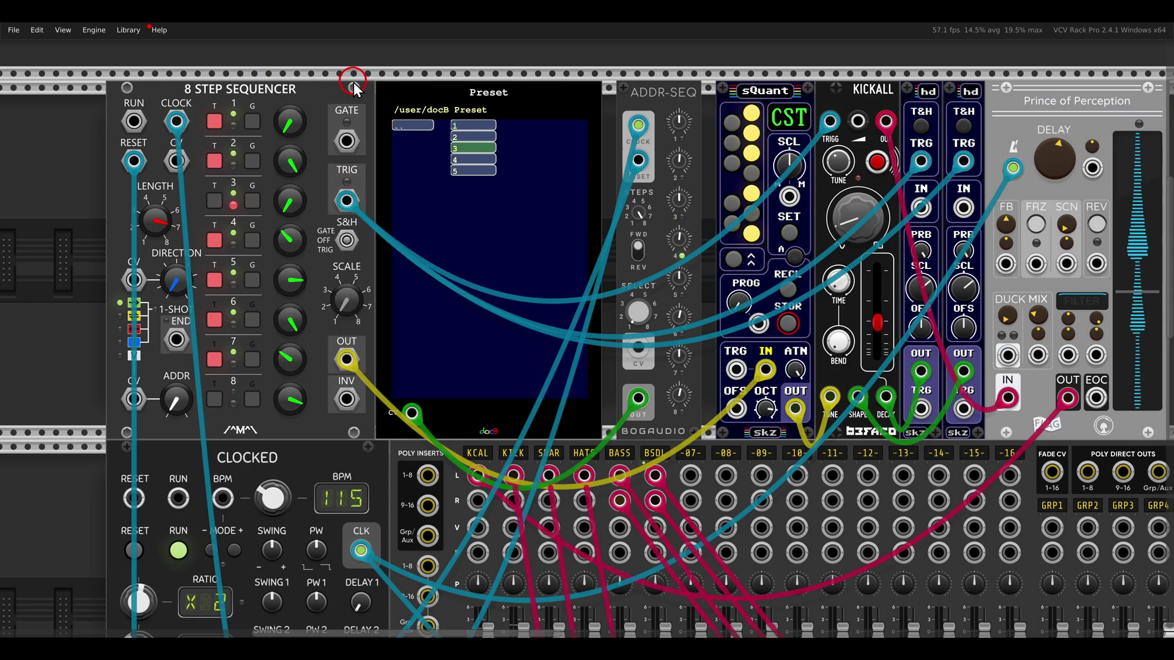
Unmute the KCAL channel on the mixer after looking over the ADDR-SEQ, sQuant, Kickall and Prince of Perception modules
scroll(841, 82, right, 3)
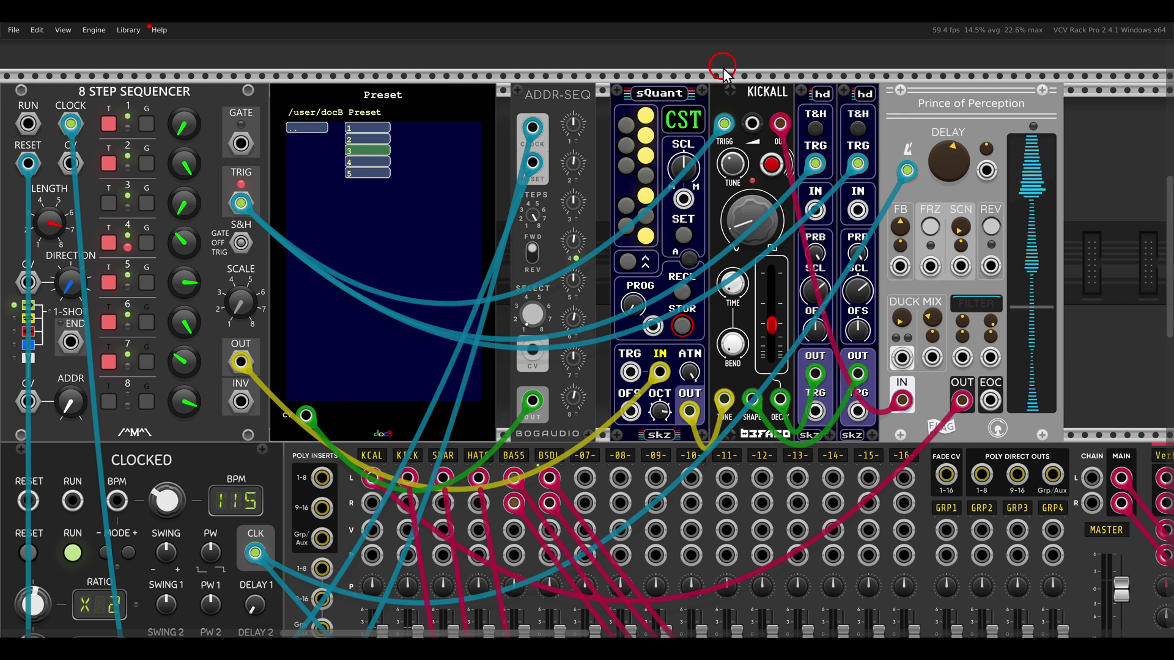
scroll(717, 89, left, 4)
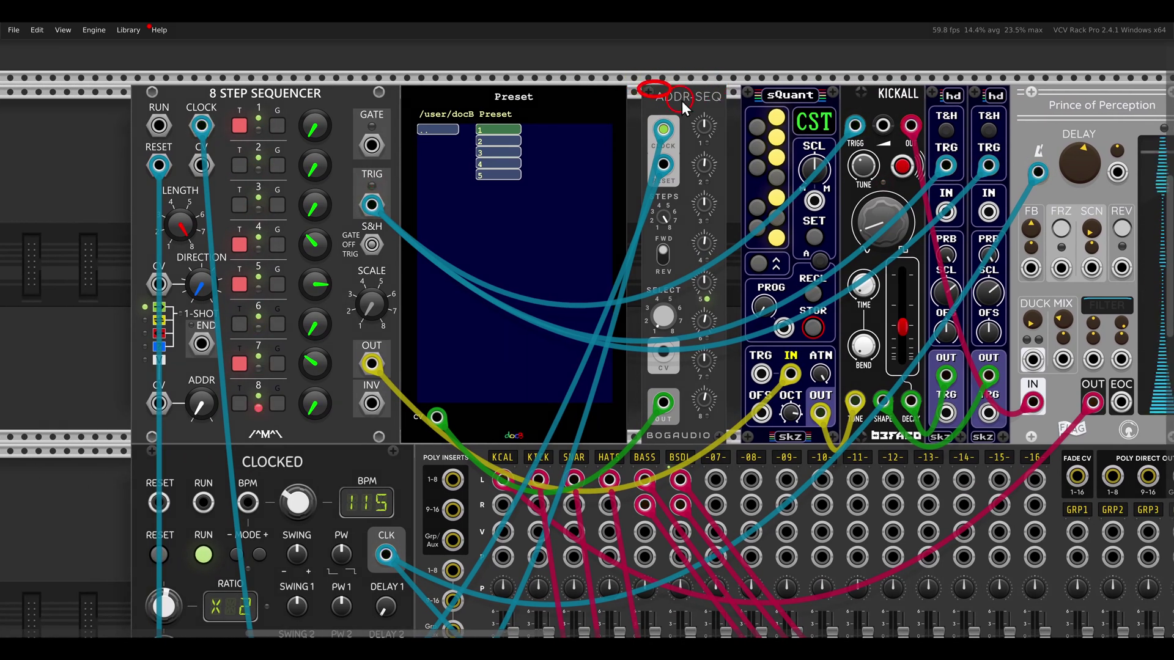
drag(685, 102, 732, 115)
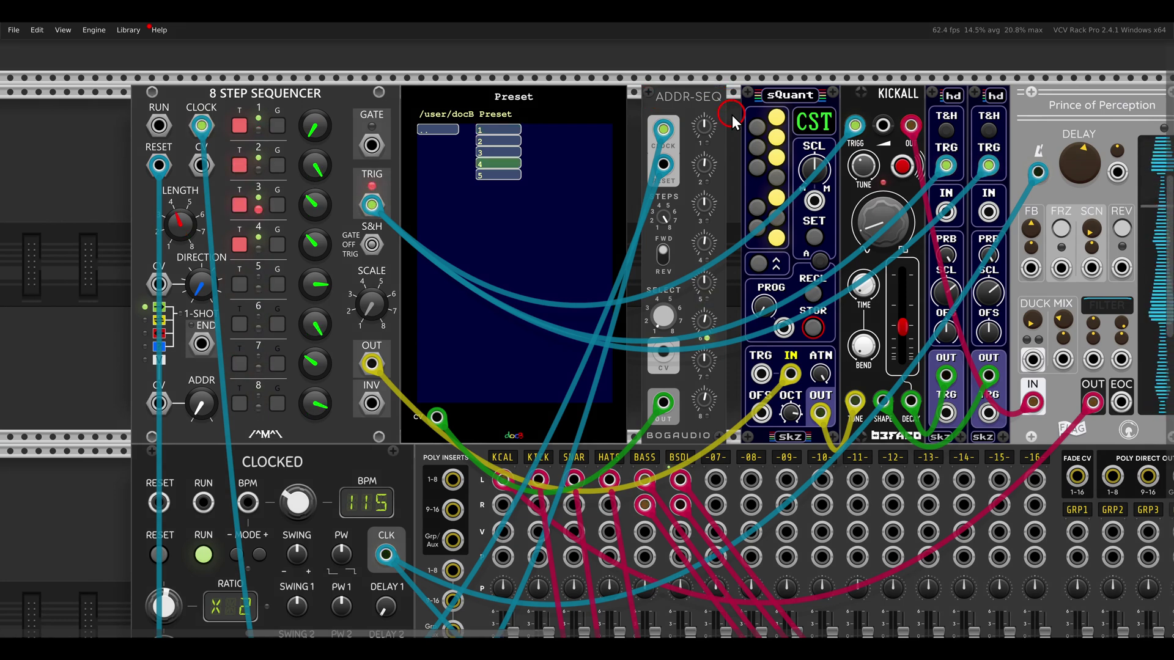
scroll(422, 299, down, 5)
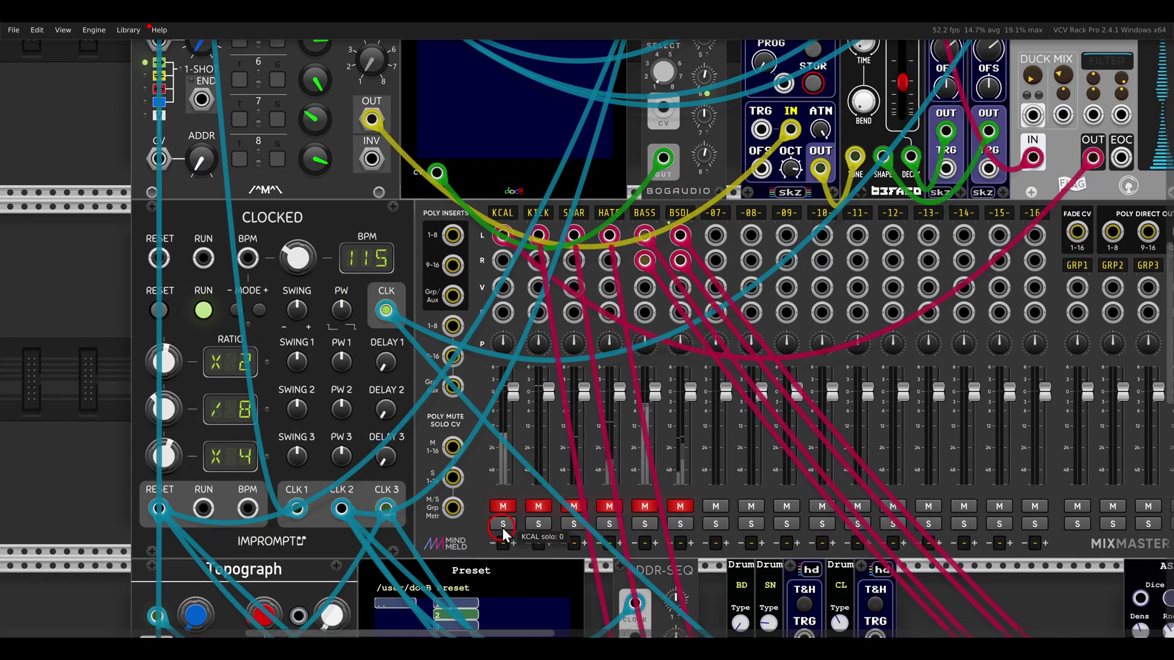
scroll(371, 282, up, 5)
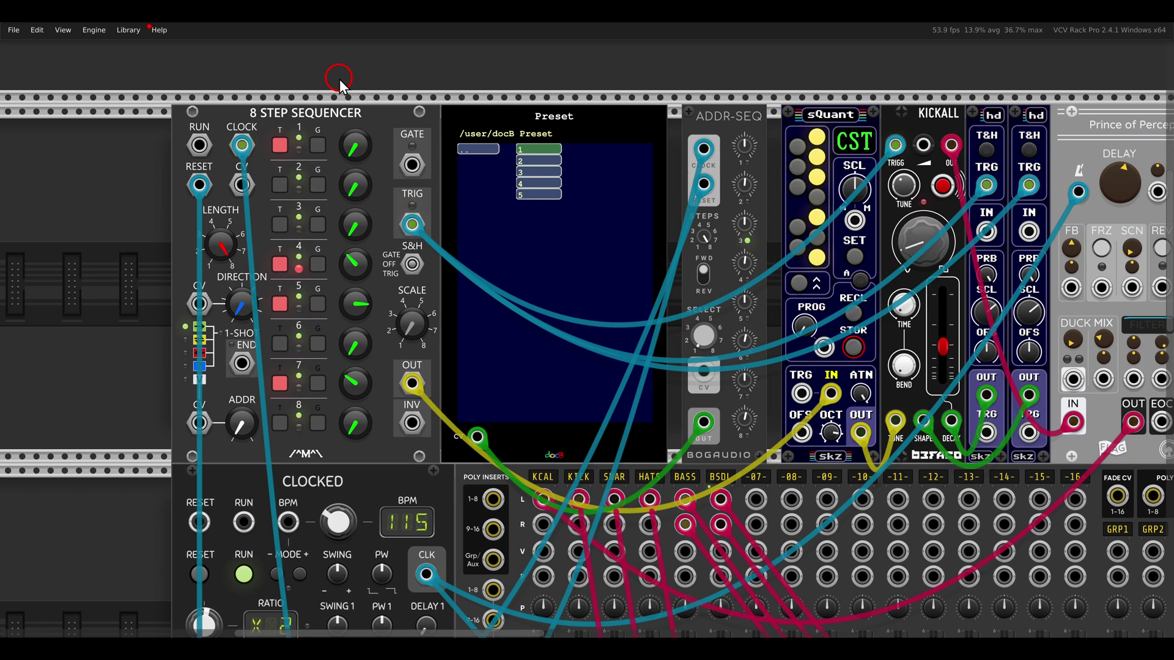
Unmute the KICK, SNAR and HATS channels on the mixer after looking over Topograph and its drum modules
scroll(106, 318, down, 20)
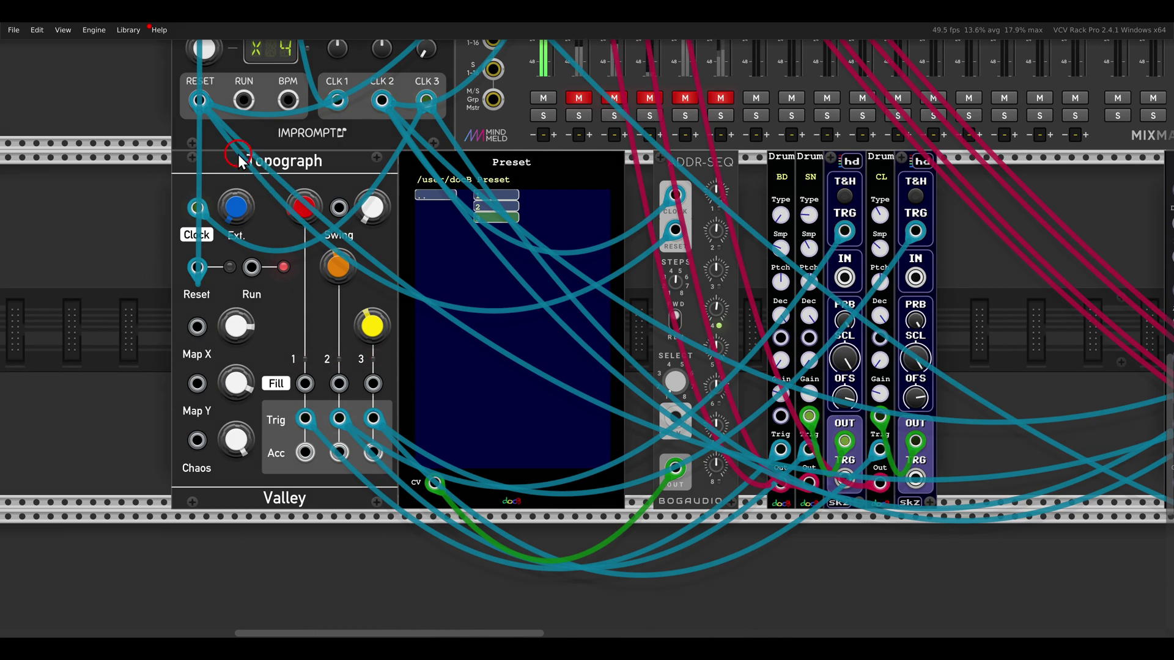
drag(284, 162, 357, 188)
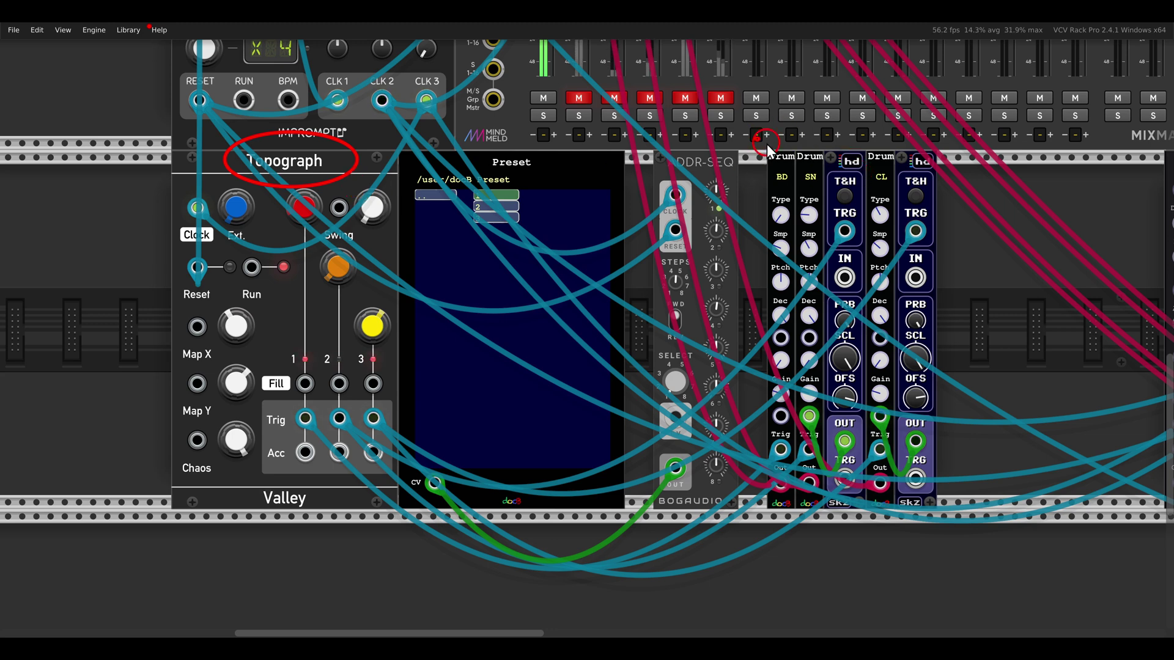
drag(948, 203, 956, 207)
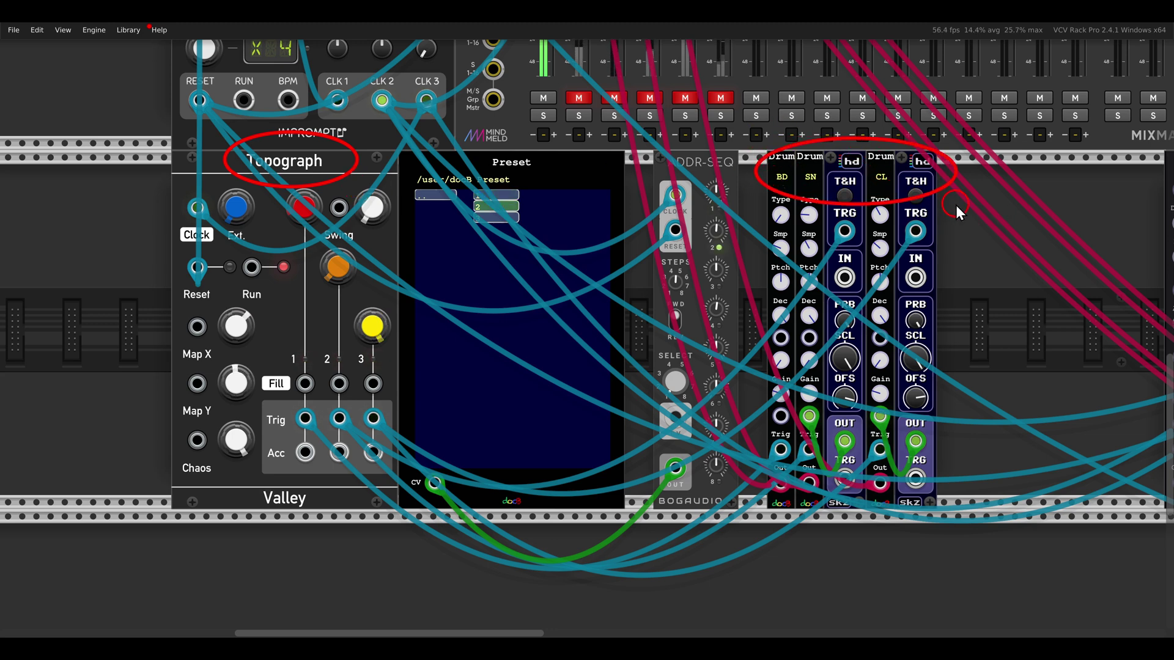
key(Escape)
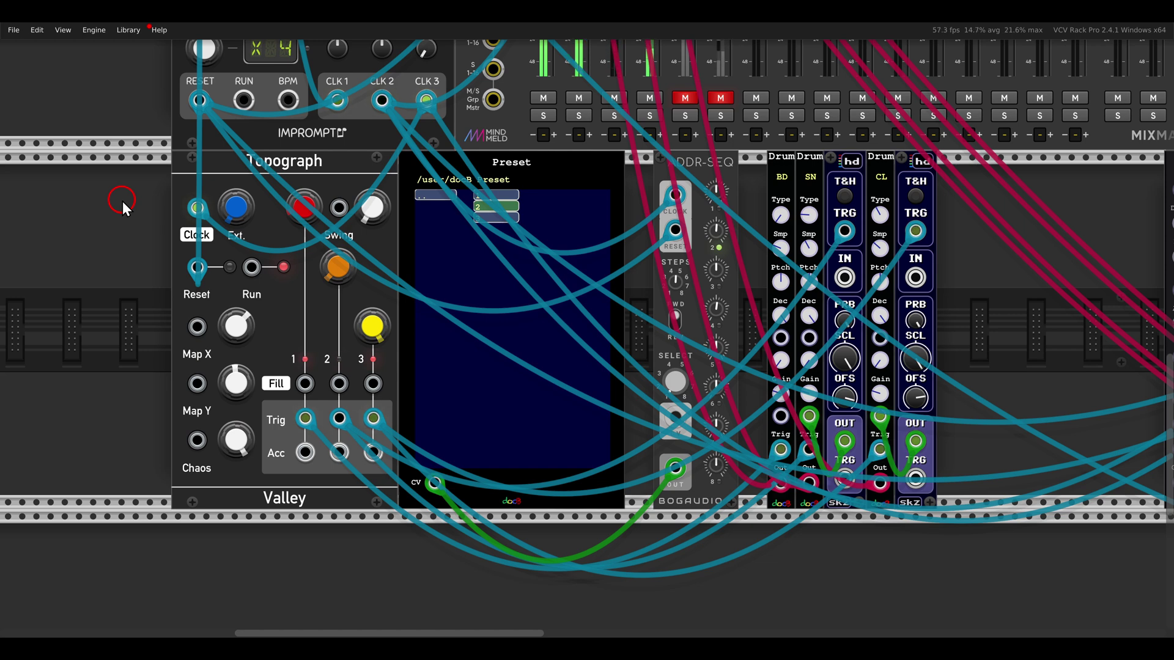
drag(231, 138, 340, 185)
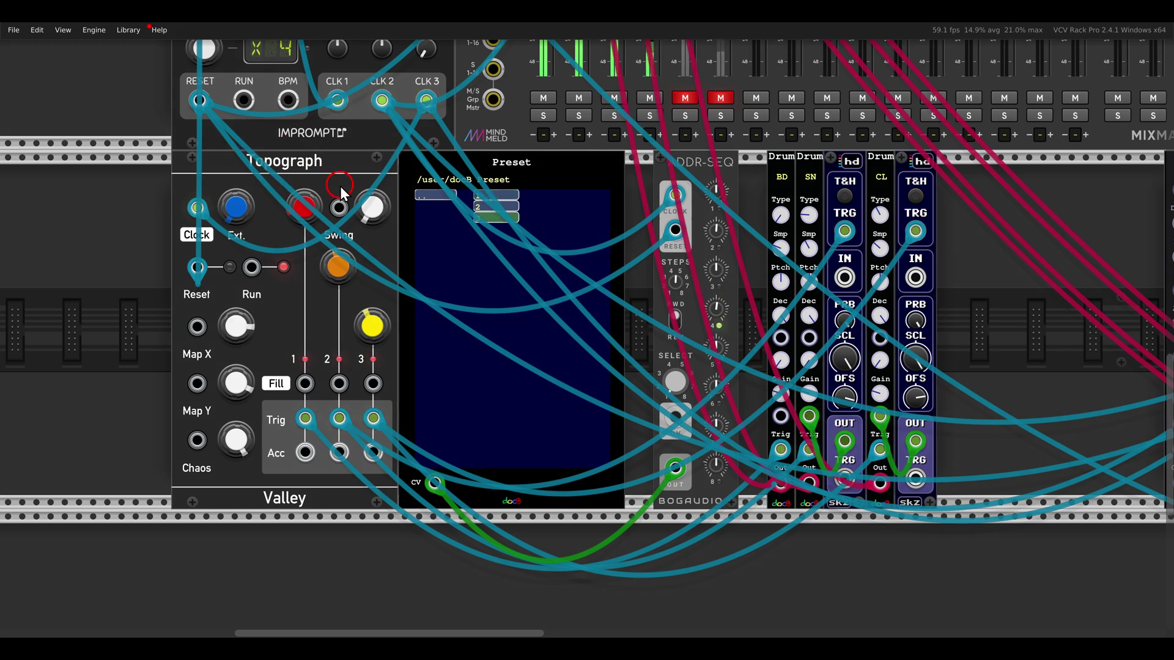
Examine the bass voice's ASEQ, Preset module and ADDR-SEQ together with its Kickall, Distortion and Filter modules
drag(1016, 306, 331, 283)
scroll(407, 302, down, 2)
drag(883, 274, 568, 258)
drag(490, 145, 553, 189)
drag(532, 147, 621, 199)
drag(624, 154, 729, 198)
drag(972, 151, 1042, 186)
scroll(887, 177, left, 5)
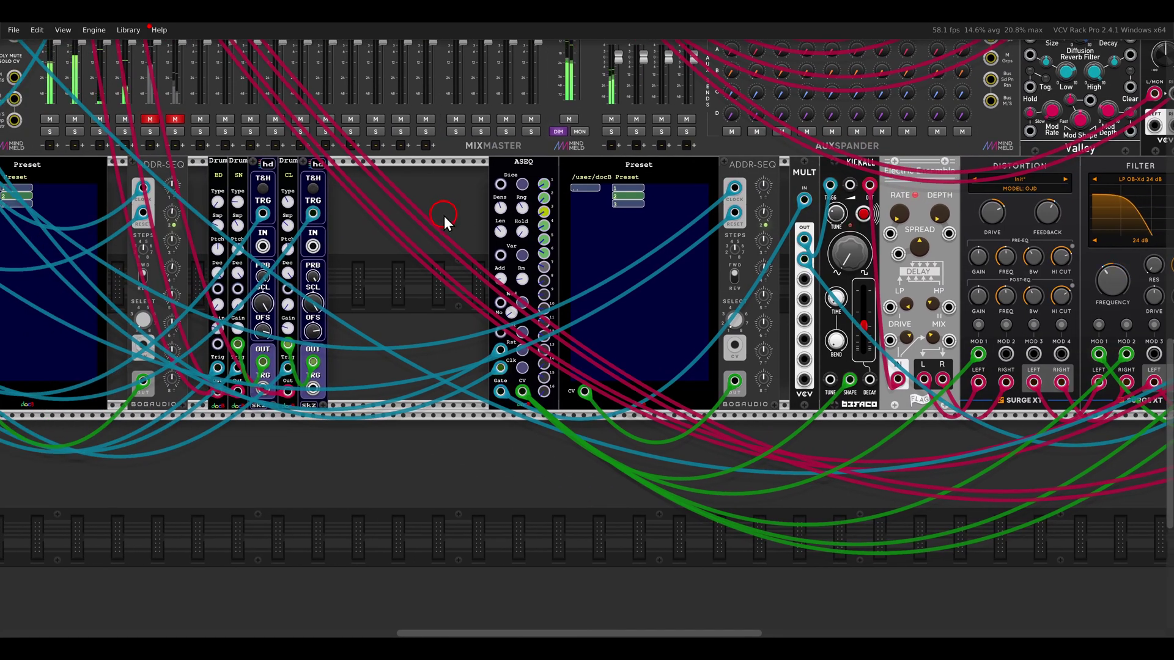
View the bass ASEQ's user presets in its docB Preset folder, then return to the mixer's BASS channel
scroll(444, 215, up, 3)
right_click(492, 130)
mouse_move(496, 160)
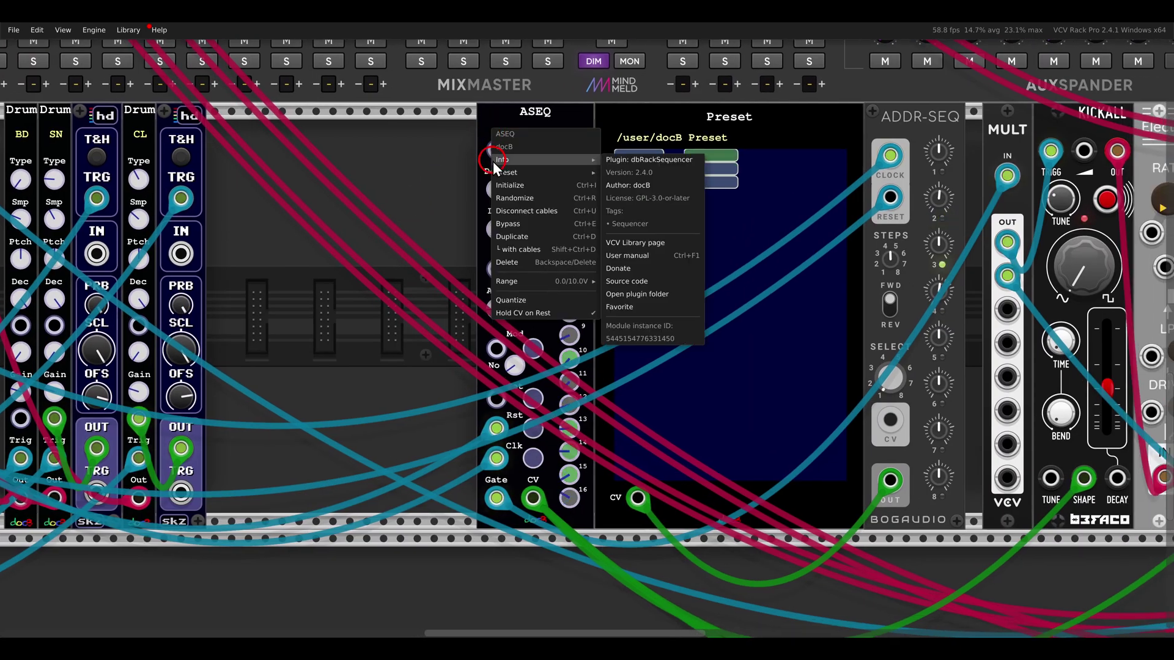
mouse_move(541, 175)
mouse_move(637, 273)
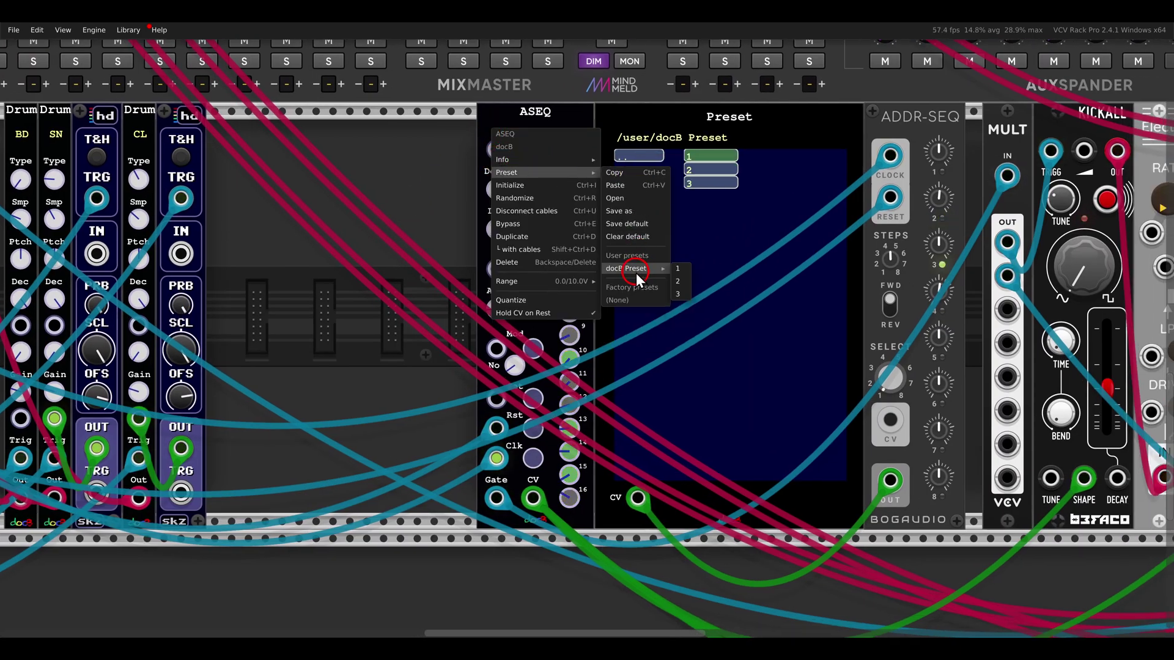
click(677, 294)
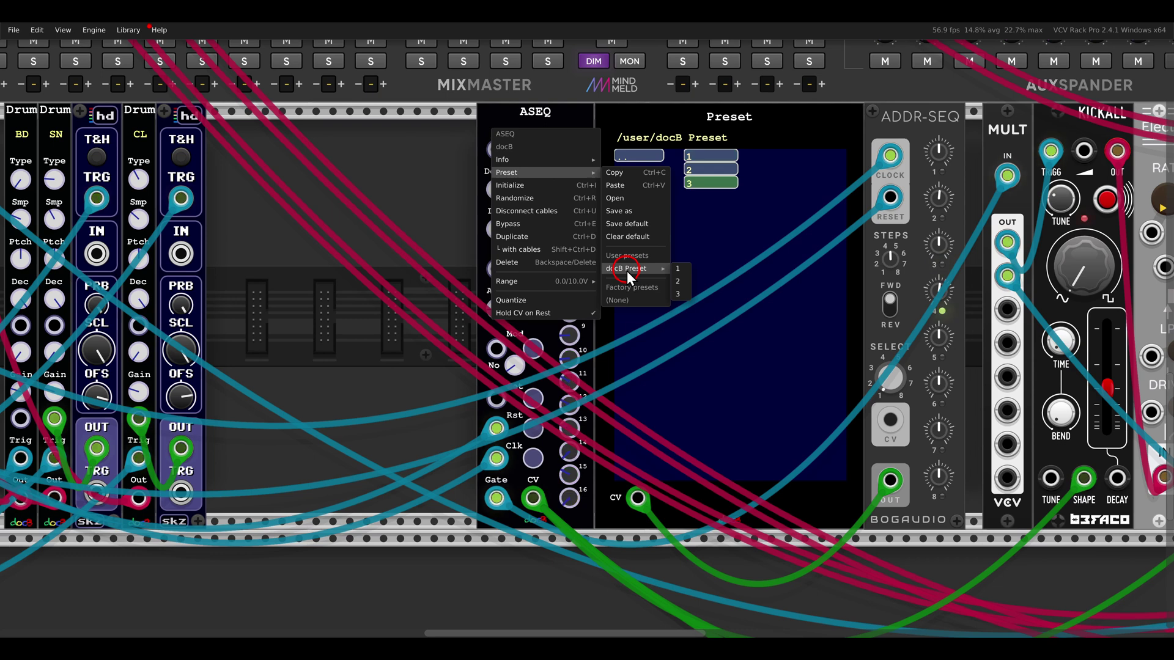
click(371, 253)
drag(865, 90, 968, 141)
drag(365, 149, 490, 163)
scroll(483, 162, down, 2)
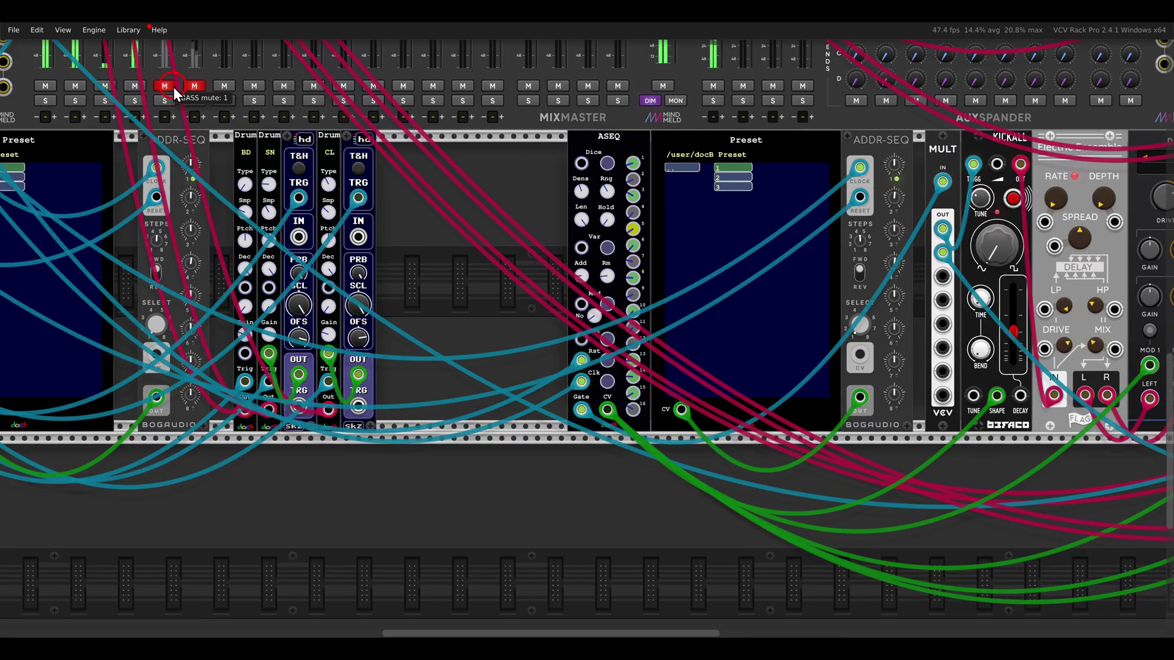
scroll(428, 217, down, 5)
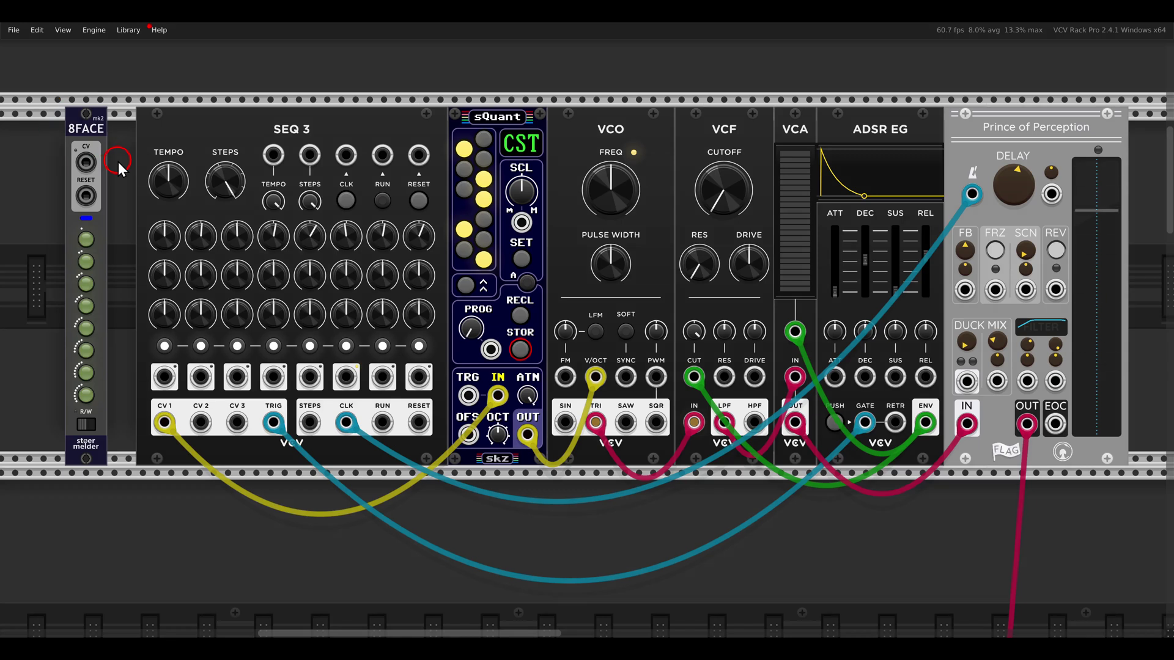
Start the SEQ 3 sequencer and bind the 8FACE mk2 module to it as a single selected module
click(386, 202)
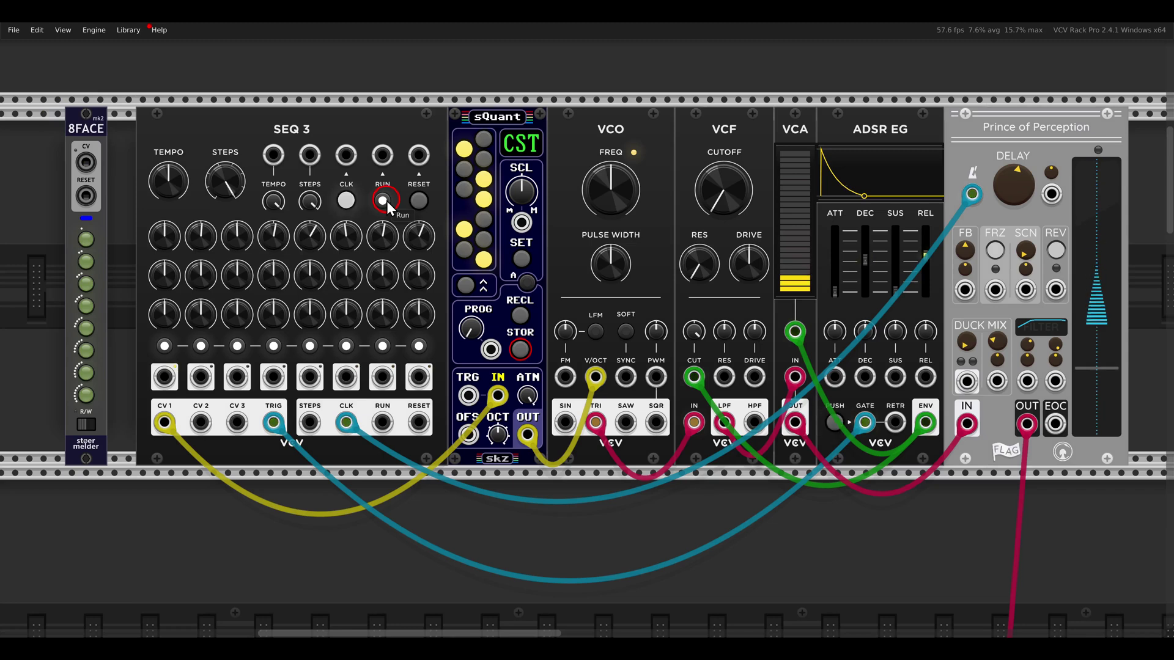
right_click(82, 129)
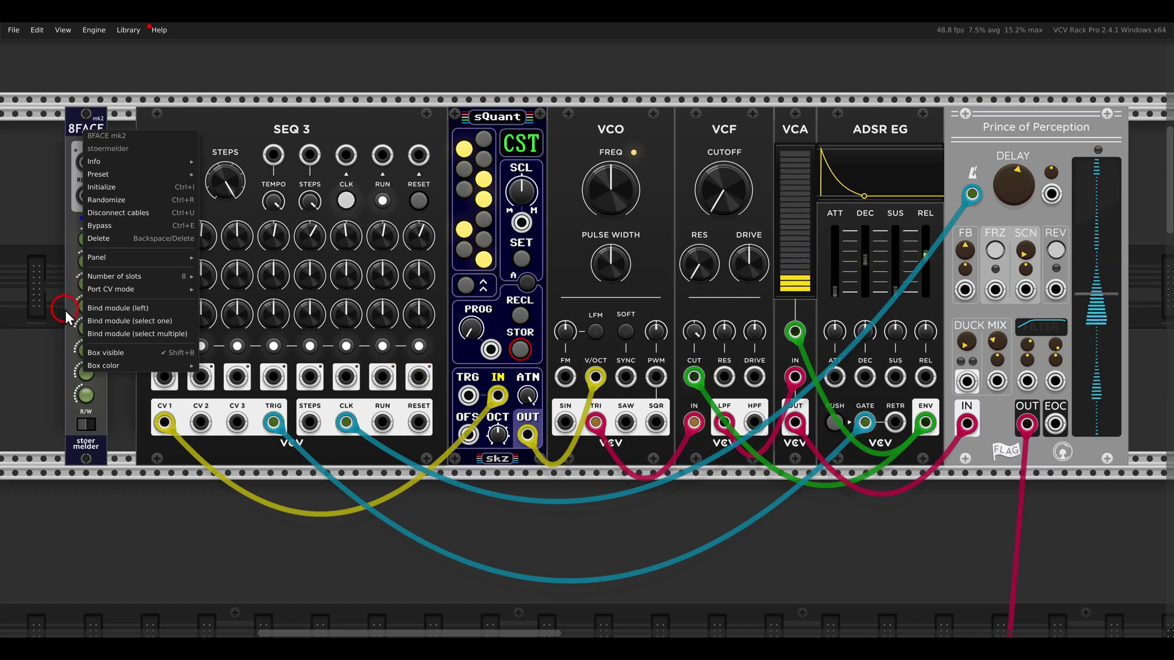
click(100, 321)
click(232, 128)
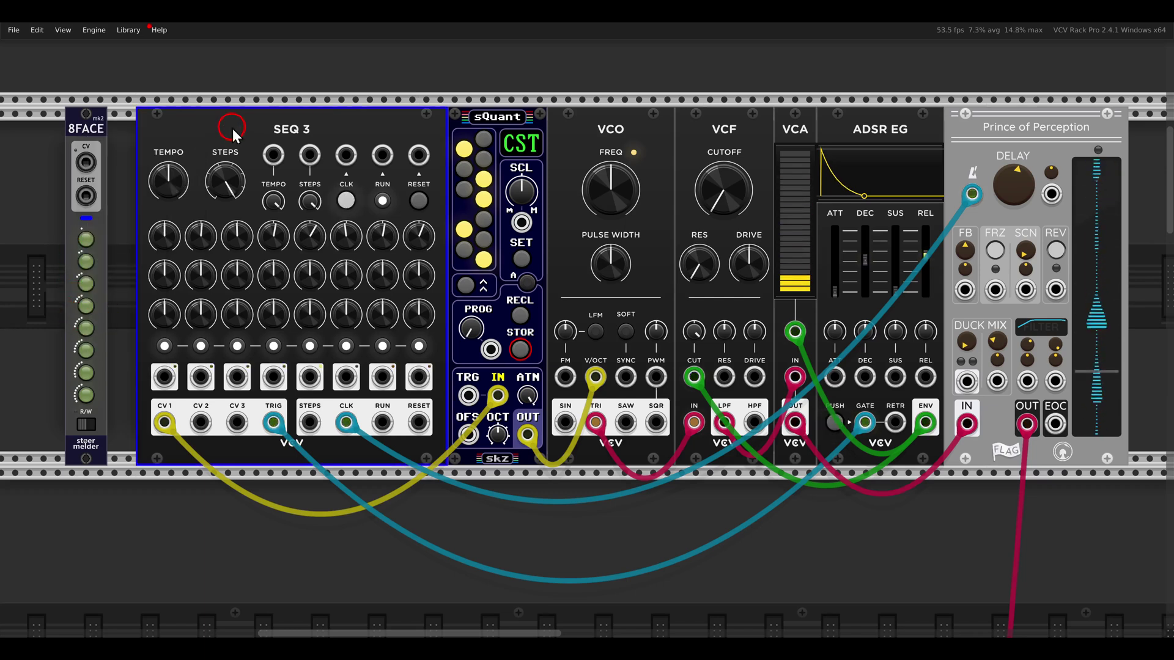
click(166, 206)
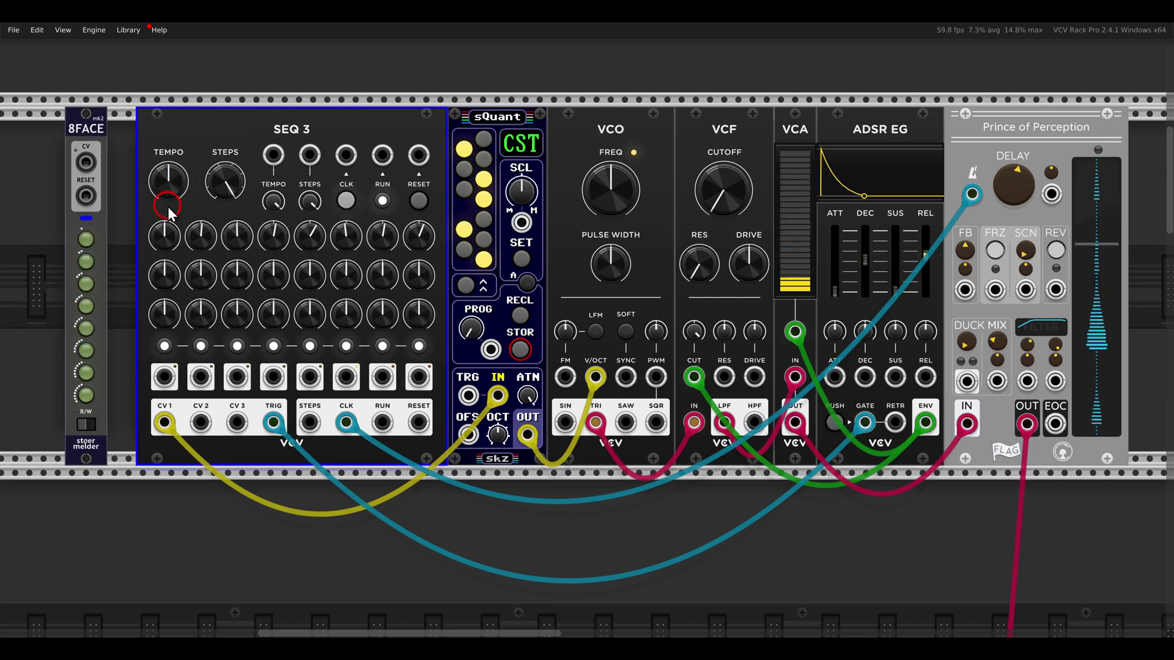
Store two SEQ 3 patterns with different CV 1 step values in 8FACE snapshots 1 and 2, using write mode
click(91, 426)
click(83, 242)
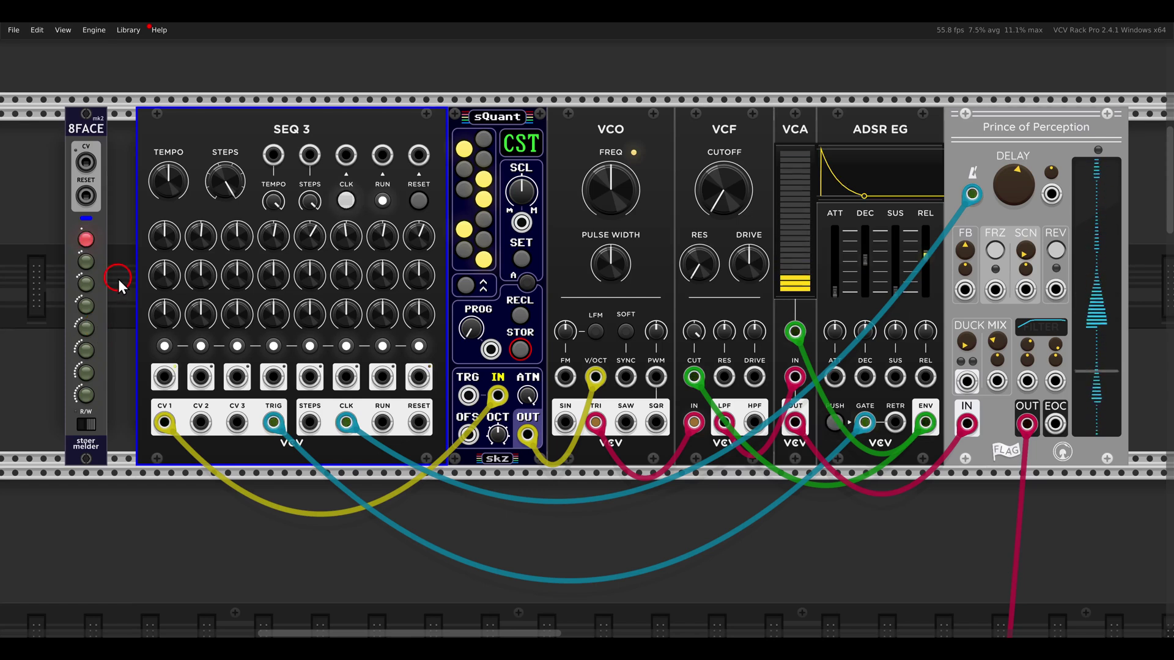
click(262, 161)
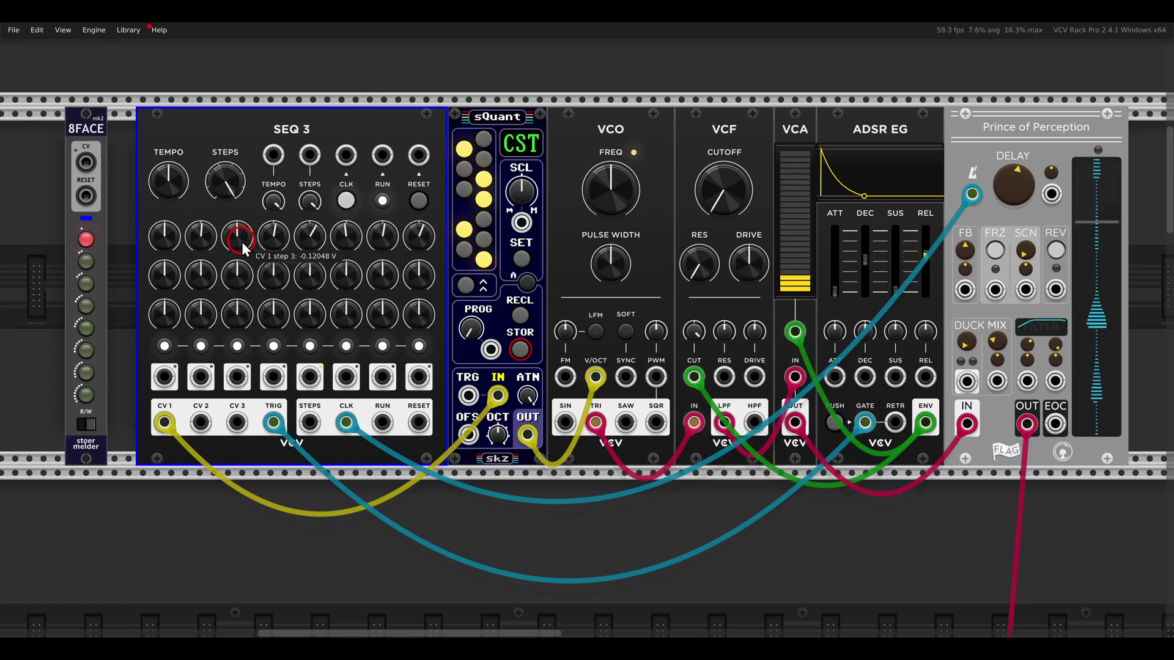
drag(207, 244, 336, 210)
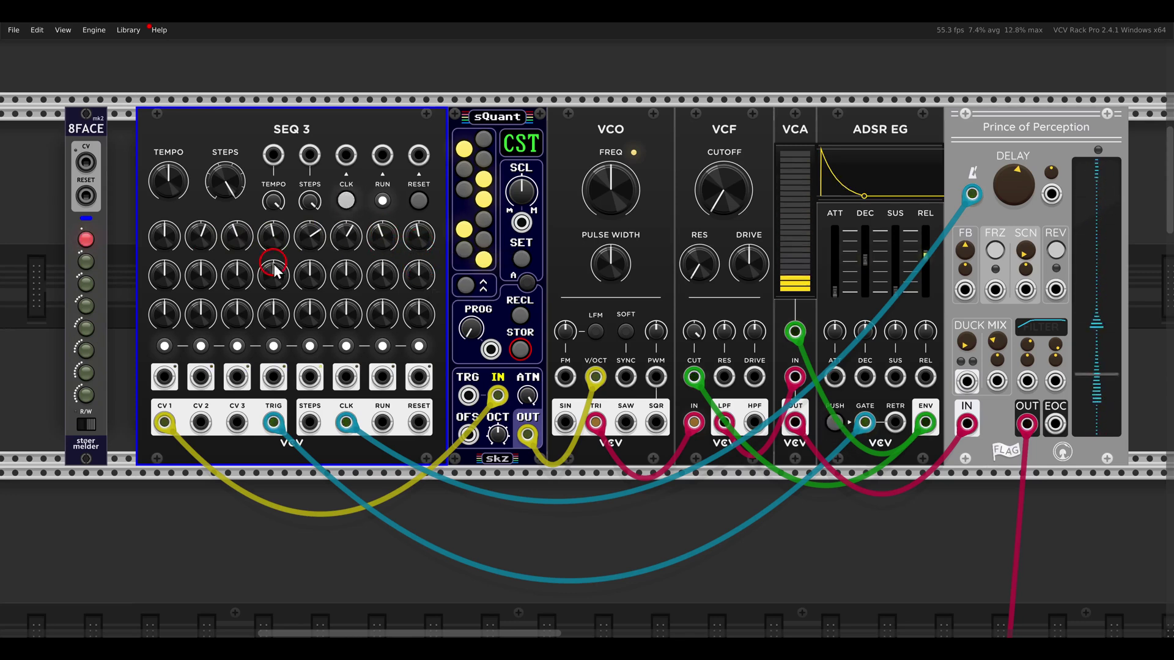
click(86, 261)
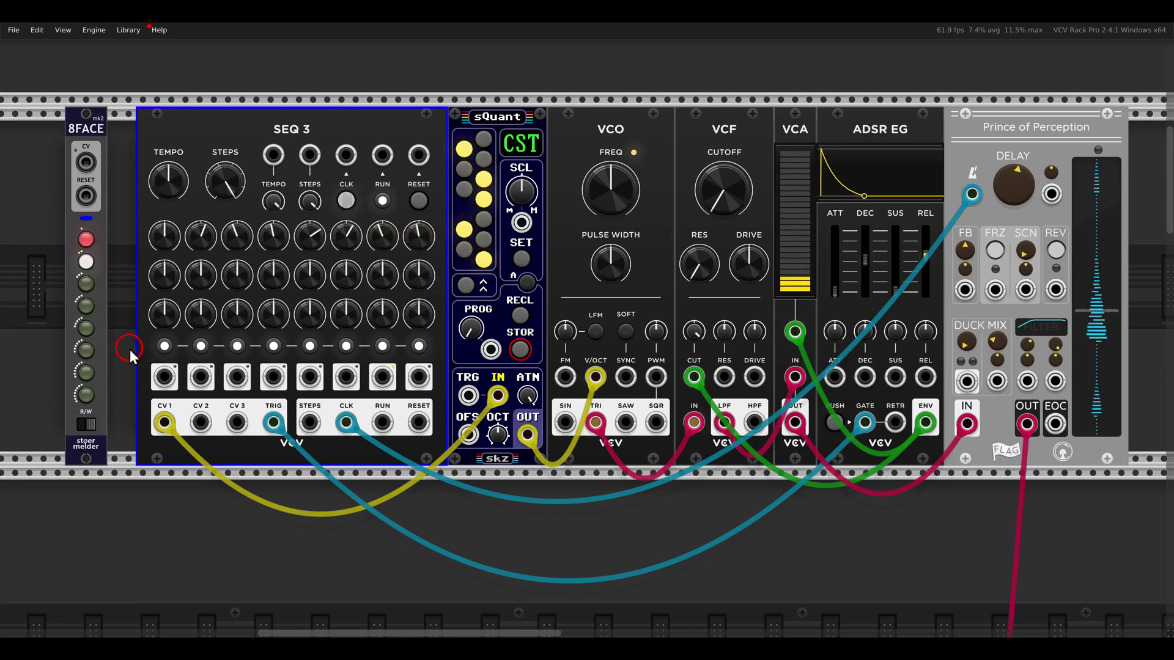
Return 8FACE to read mode, recall snapshots 1 and 2 alternately, ending on snapshot 1, and stop SEQ 3
click(92, 424)
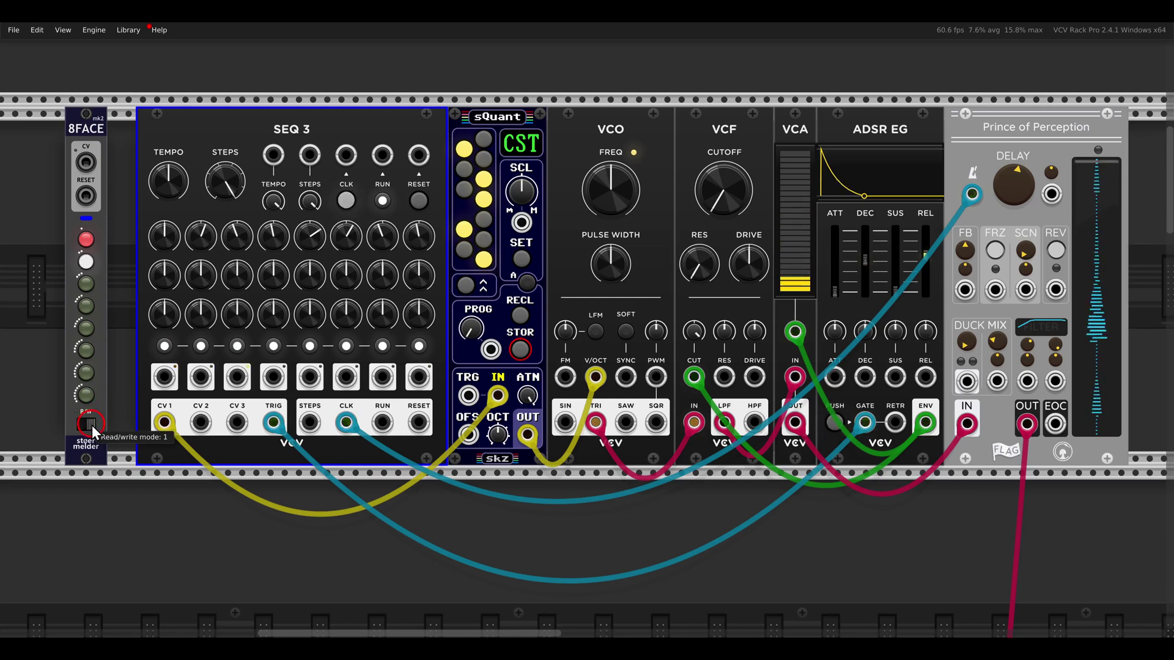
click(88, 240)
click(88, 263)
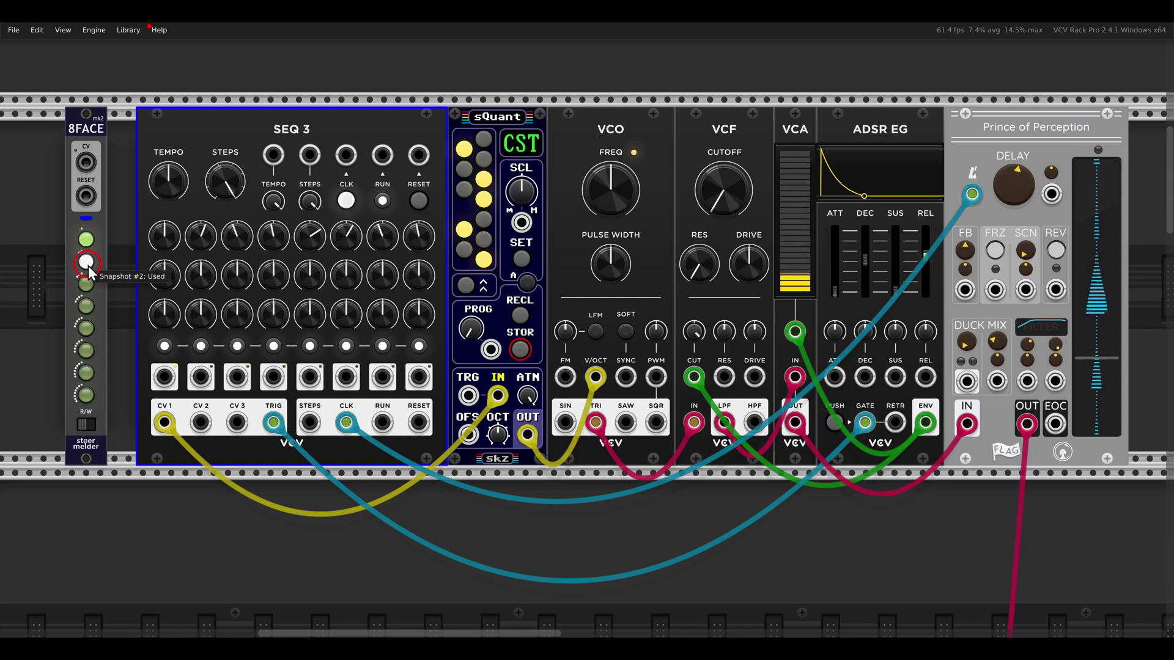
click(86, 239)
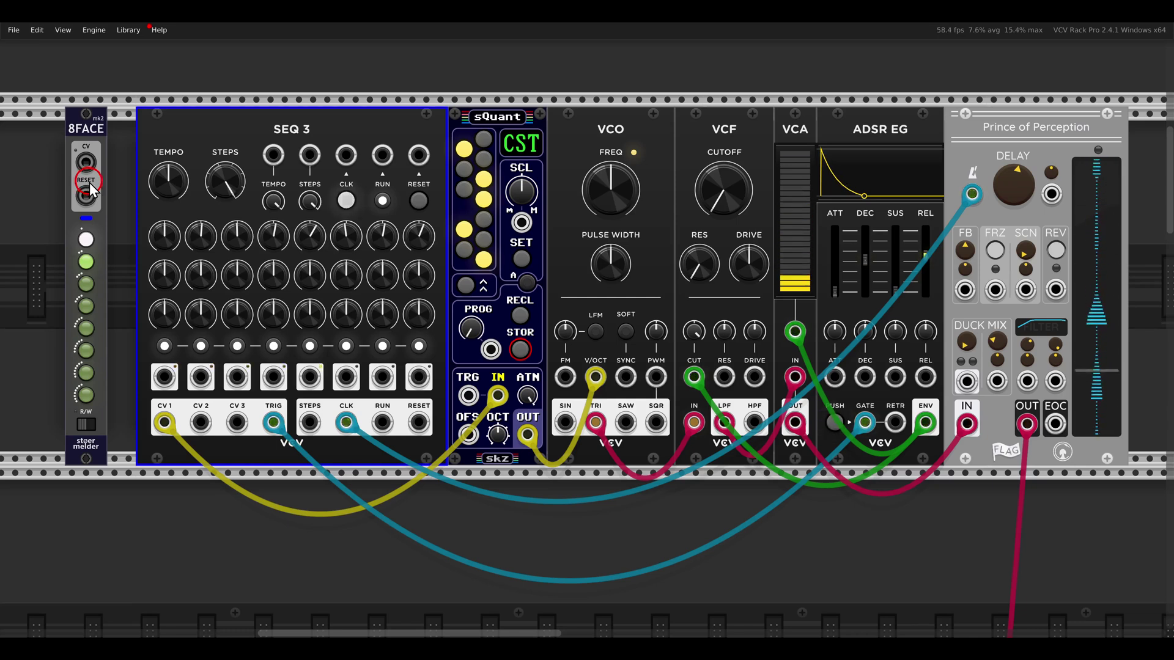
click(384, 203)
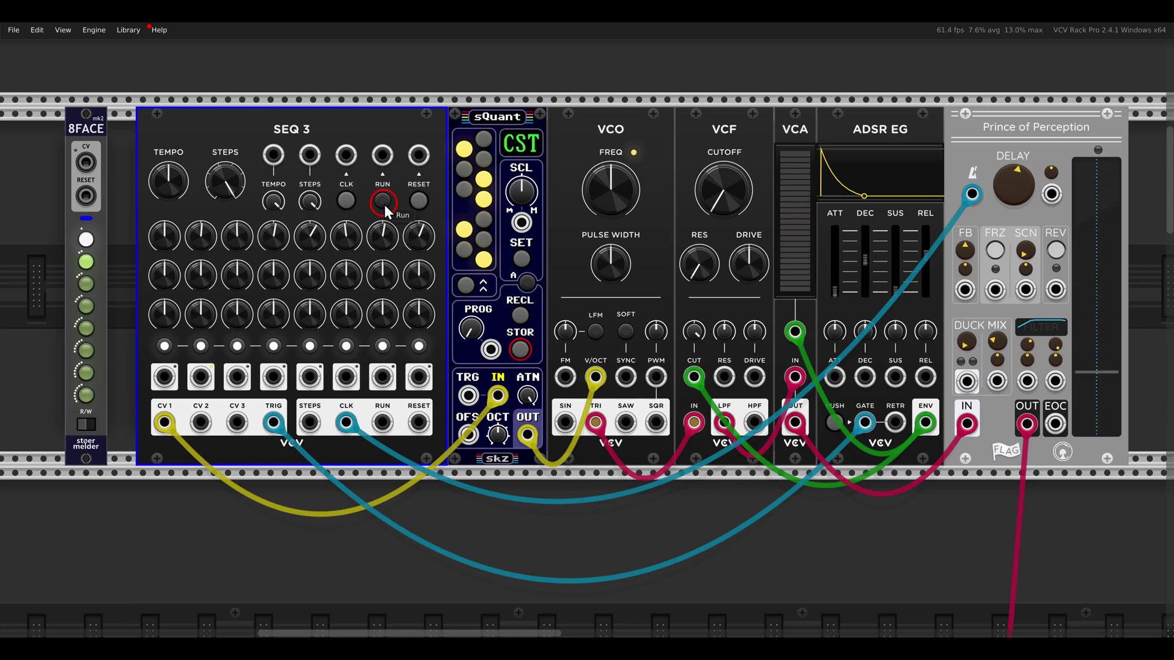
View Osc1's factory presets alongside the adjacent Preset module's /factory list
scroll(384, 204, down, 10)
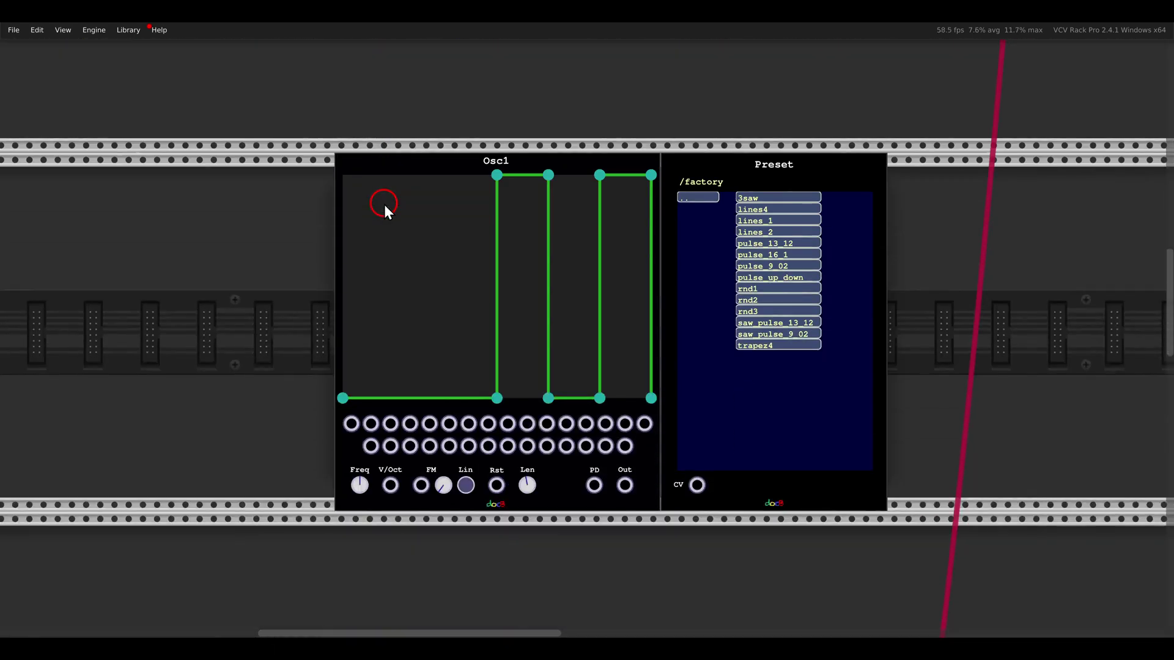
scroll(687, 303, up, 3)
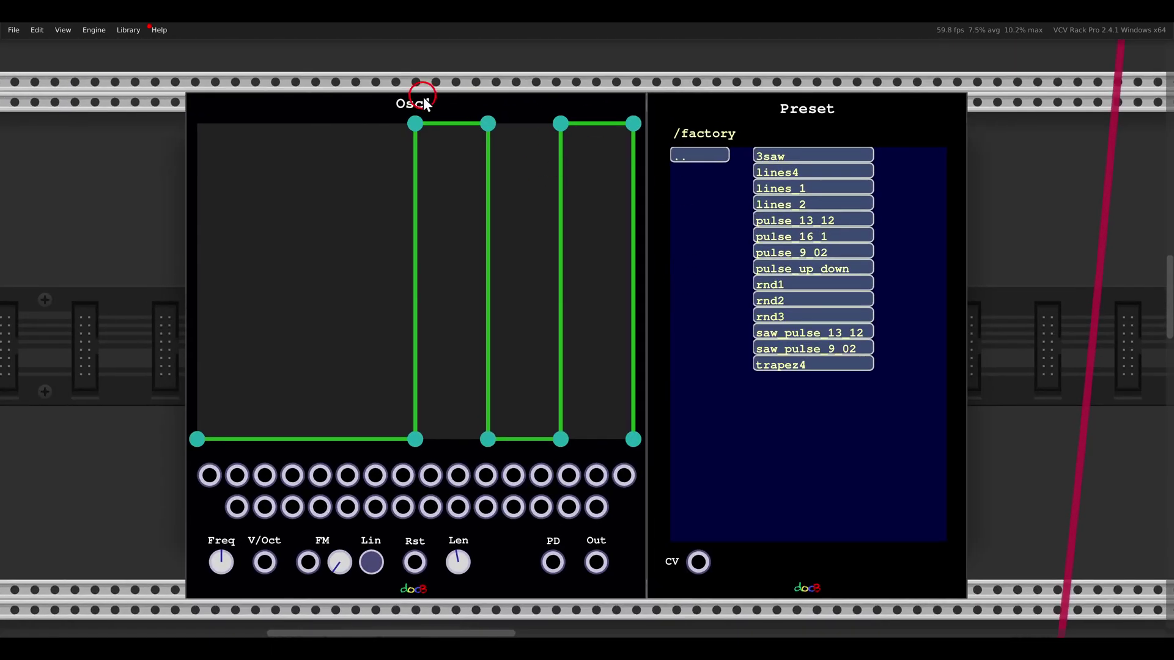
right_click(422, 101)
mouse_move(426, 145)
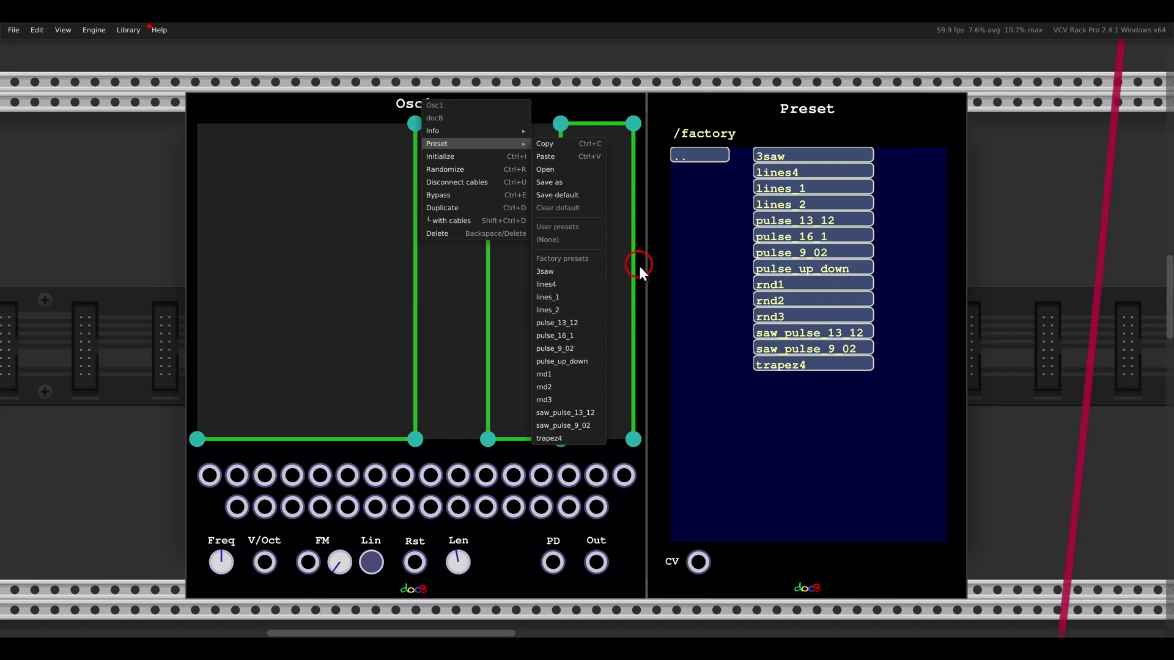
click(658, 108)
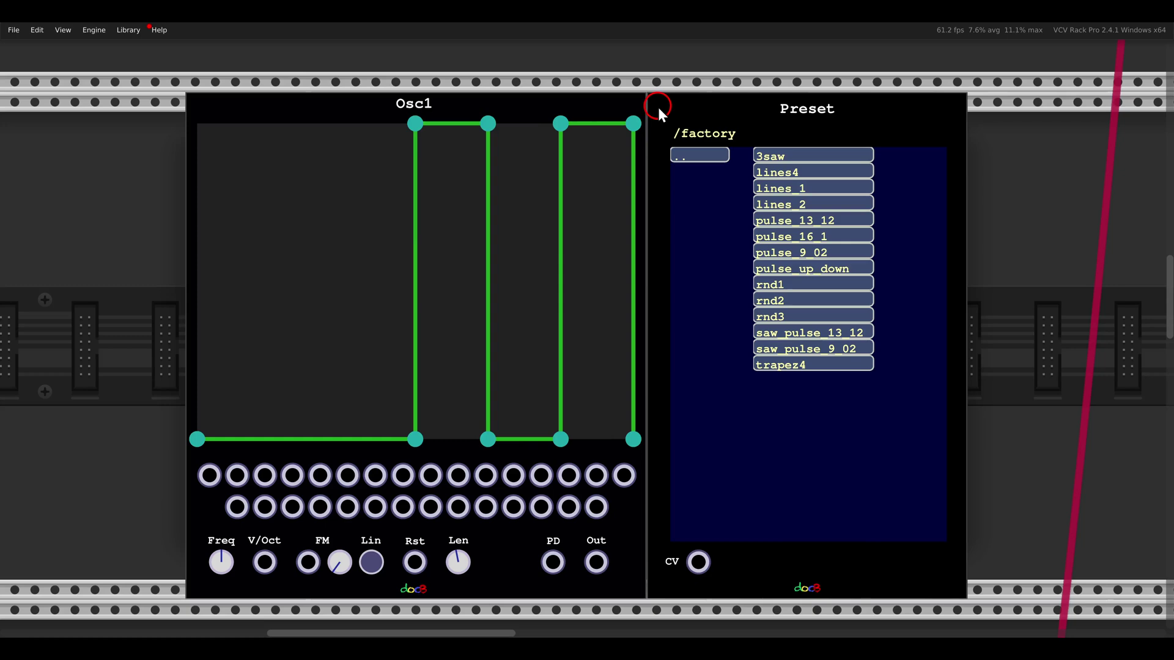